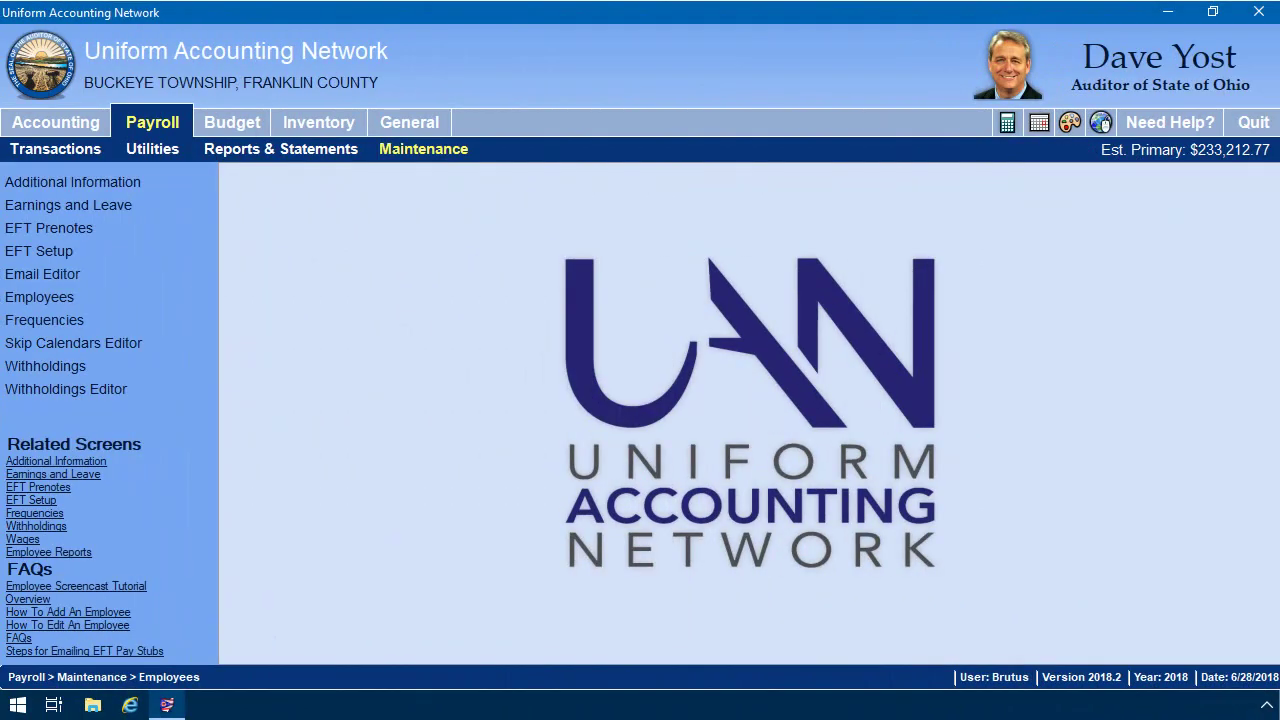
Step: Open the sixth employee on the payroll maintenance Employees list for editing in Advanced mode
click(165, 124)
click(415, 150)
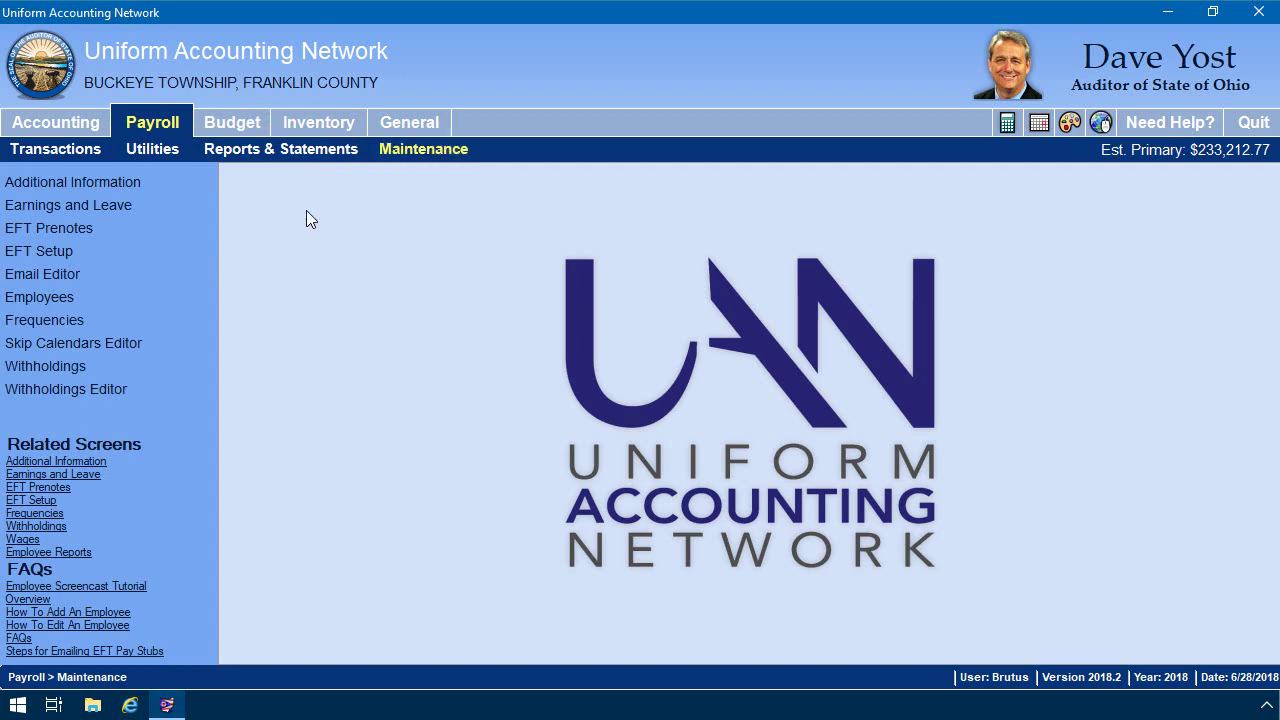
click(45, 297)
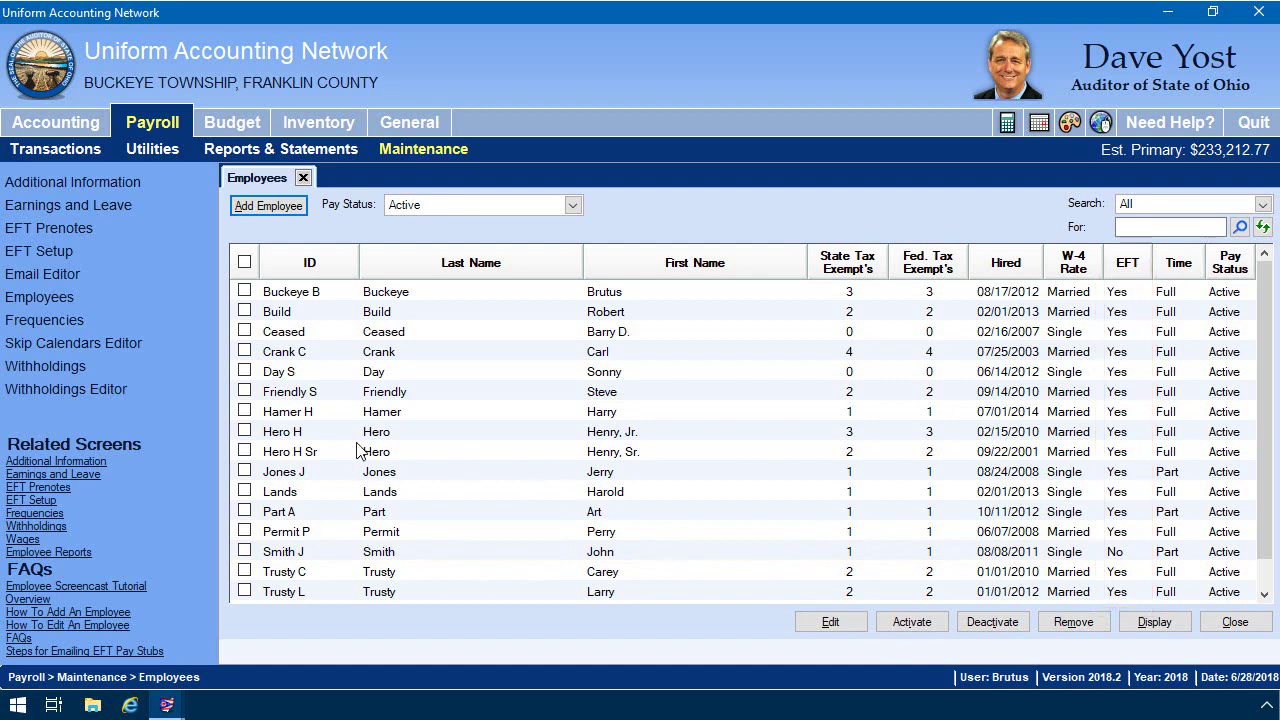
click(245, 391)
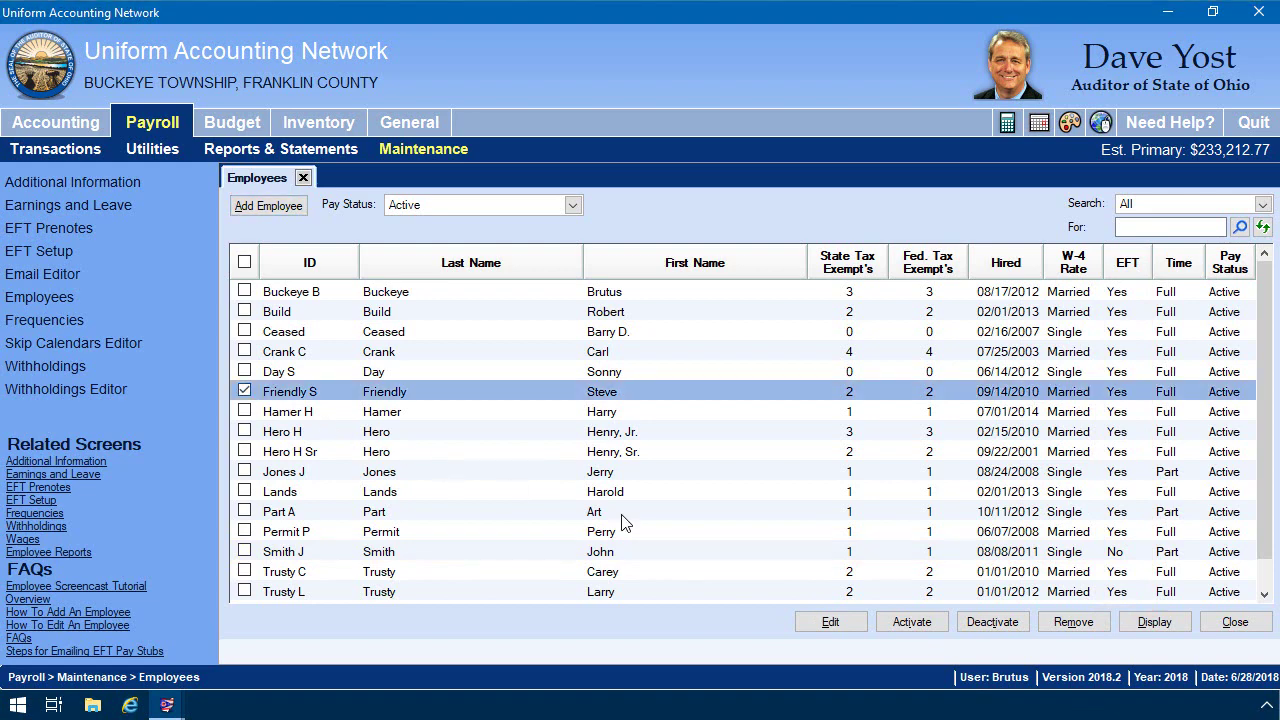
click(852, 628)
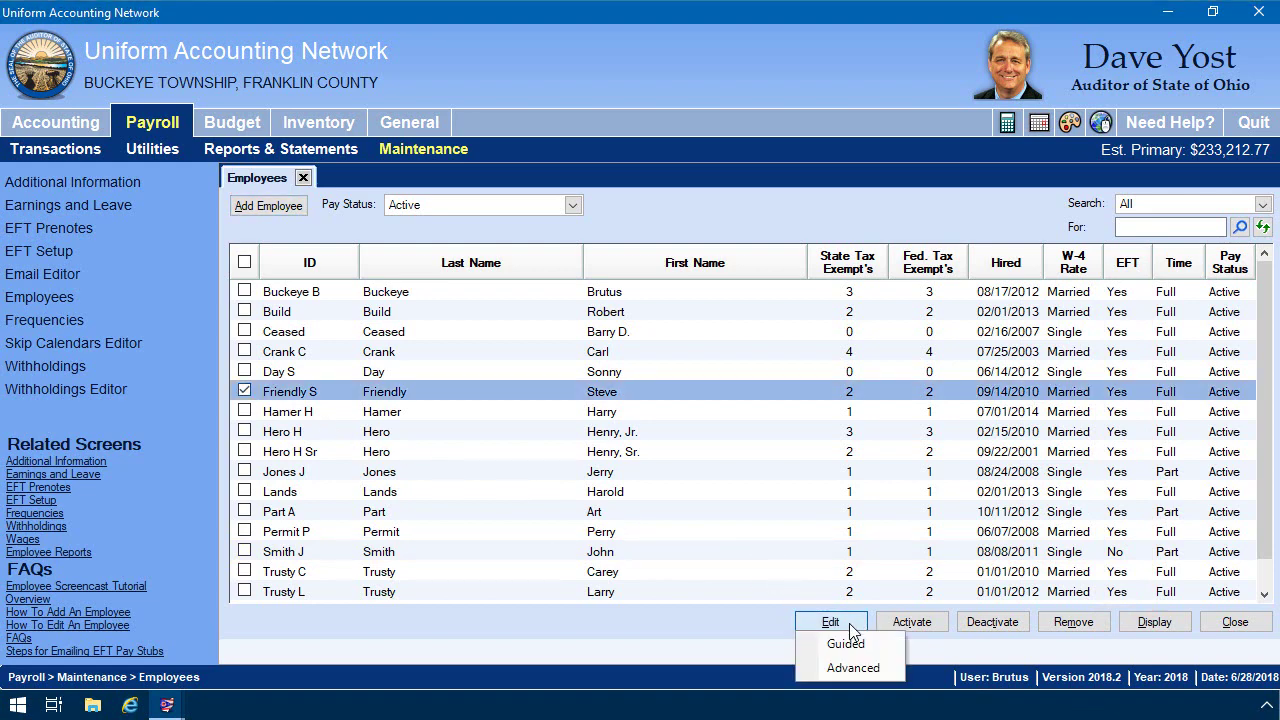
click(865, 676)
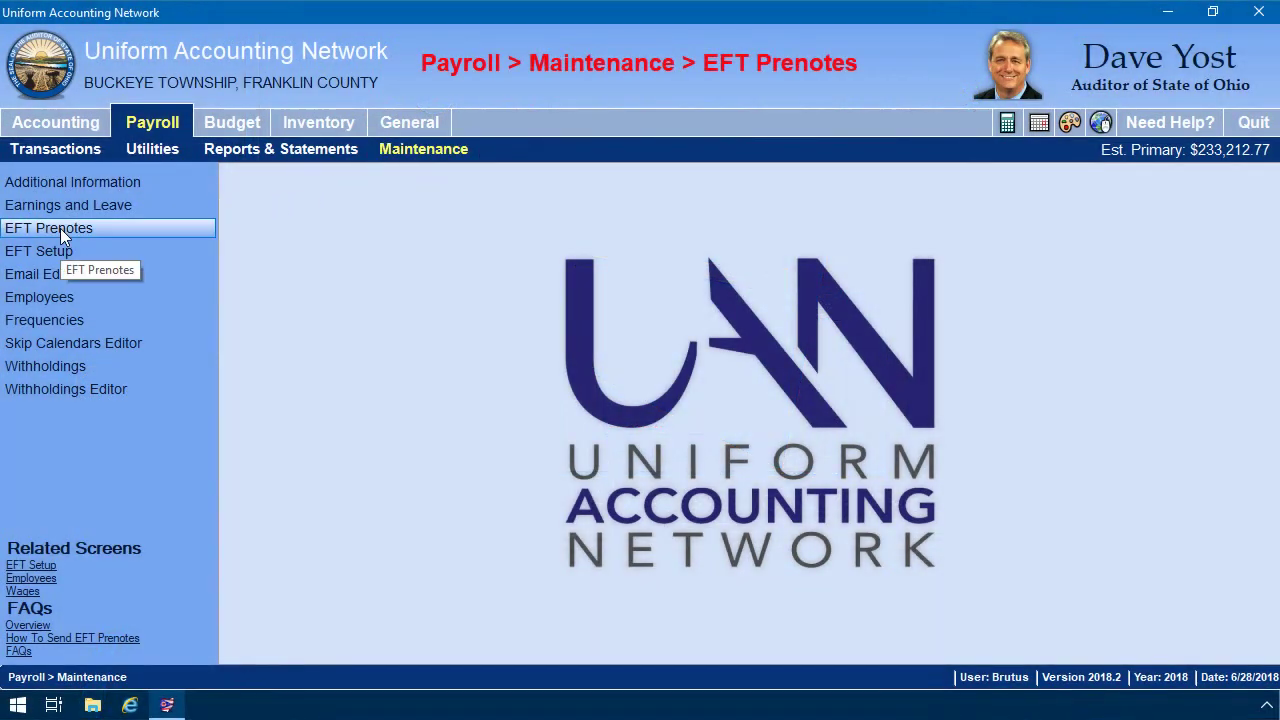
Step: Open the payroll EFT Prenotes and set the effective date to 07/02/2018
click(103, 227)
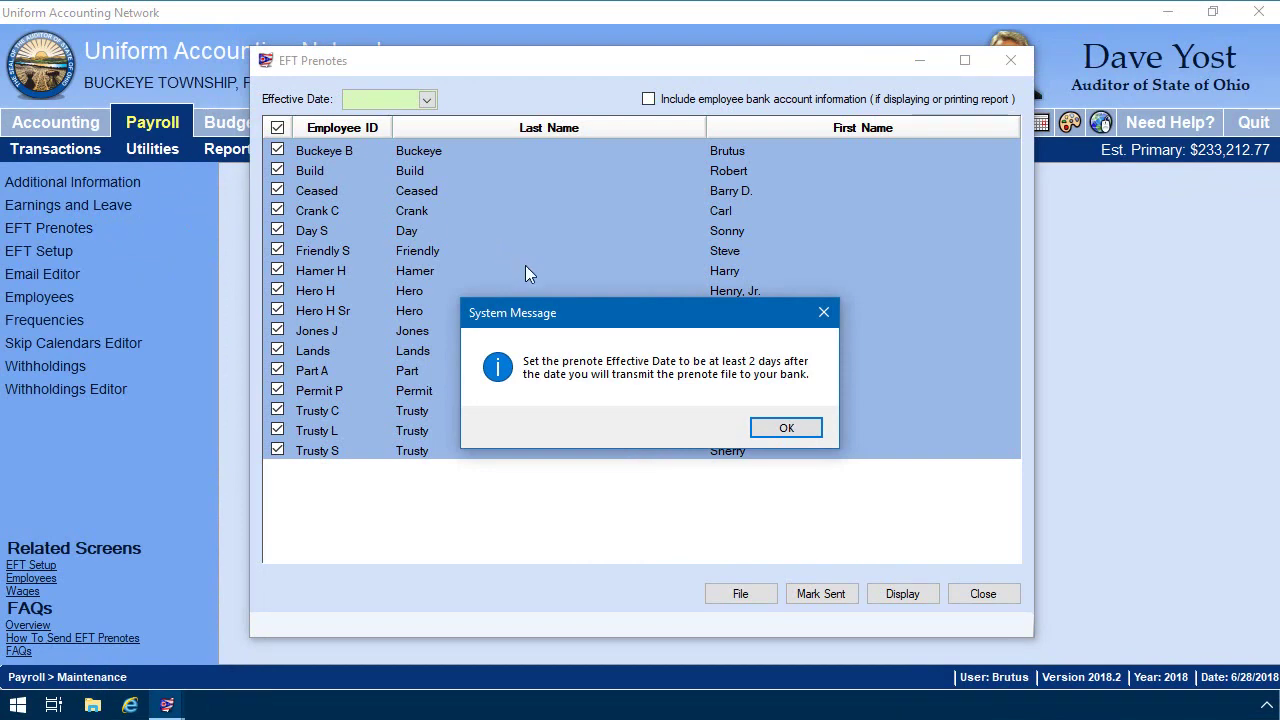
click(810, 428)
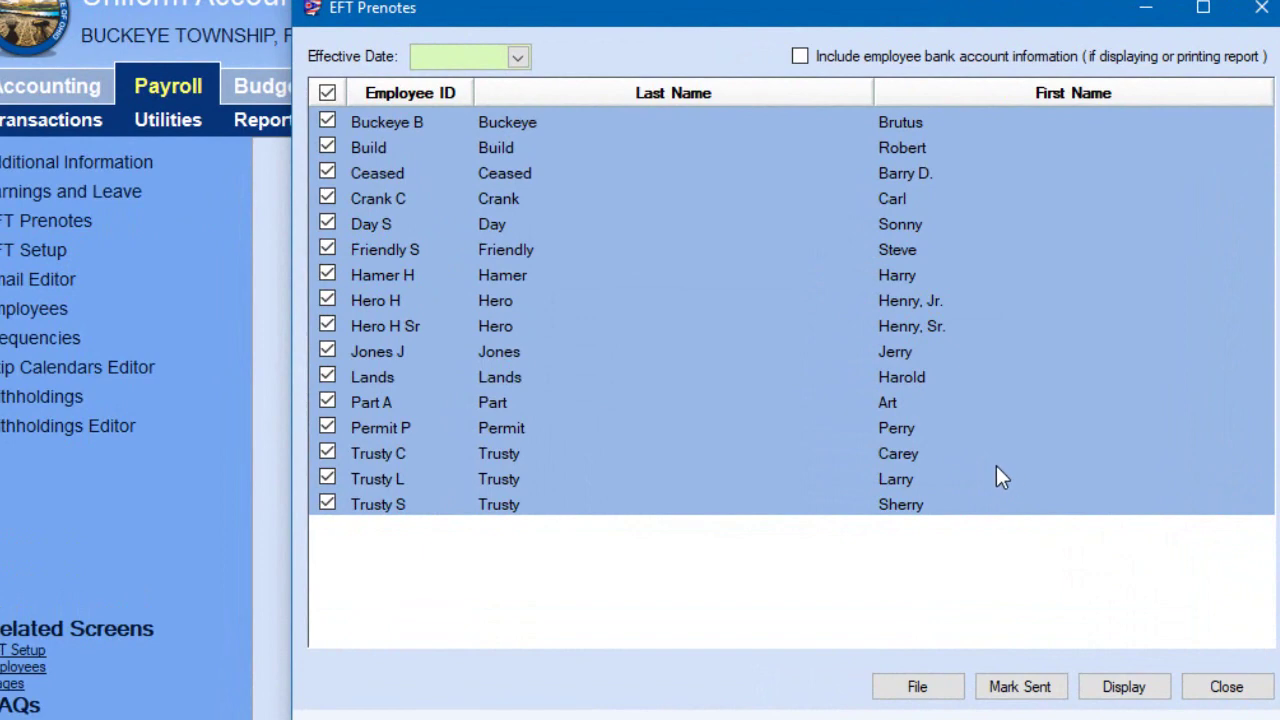
click(519, 58)
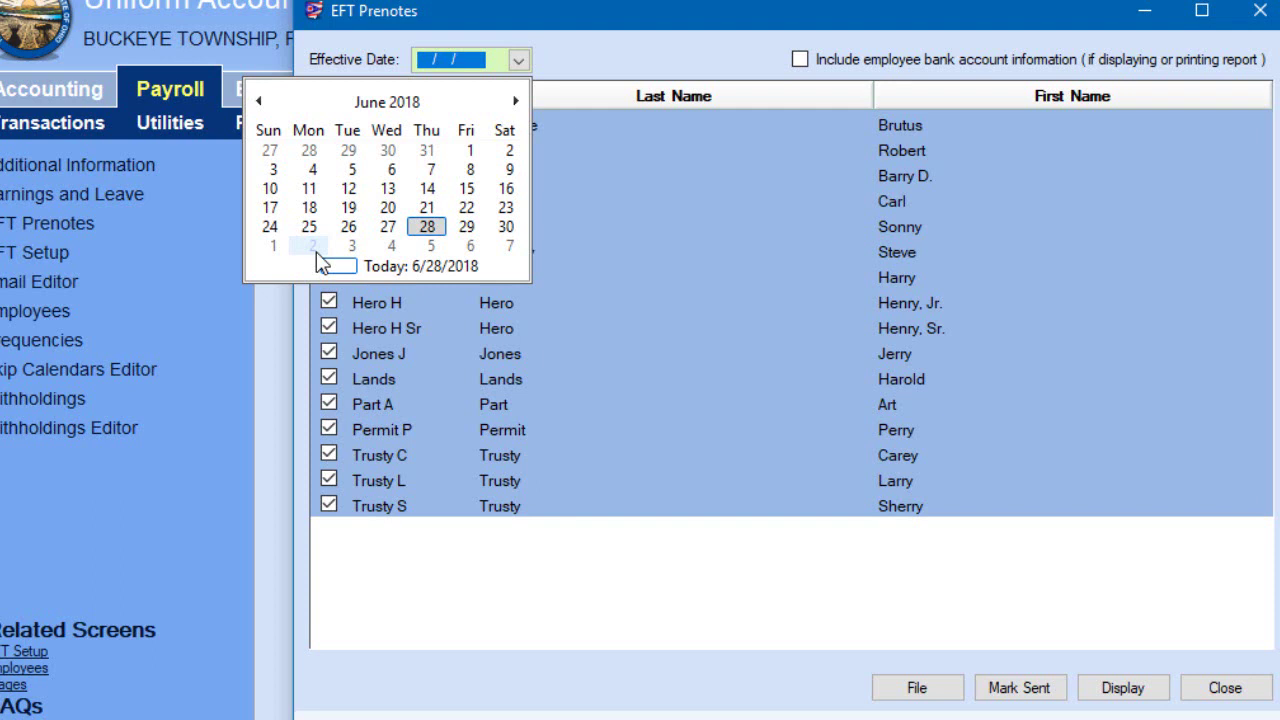
click(316, 246)
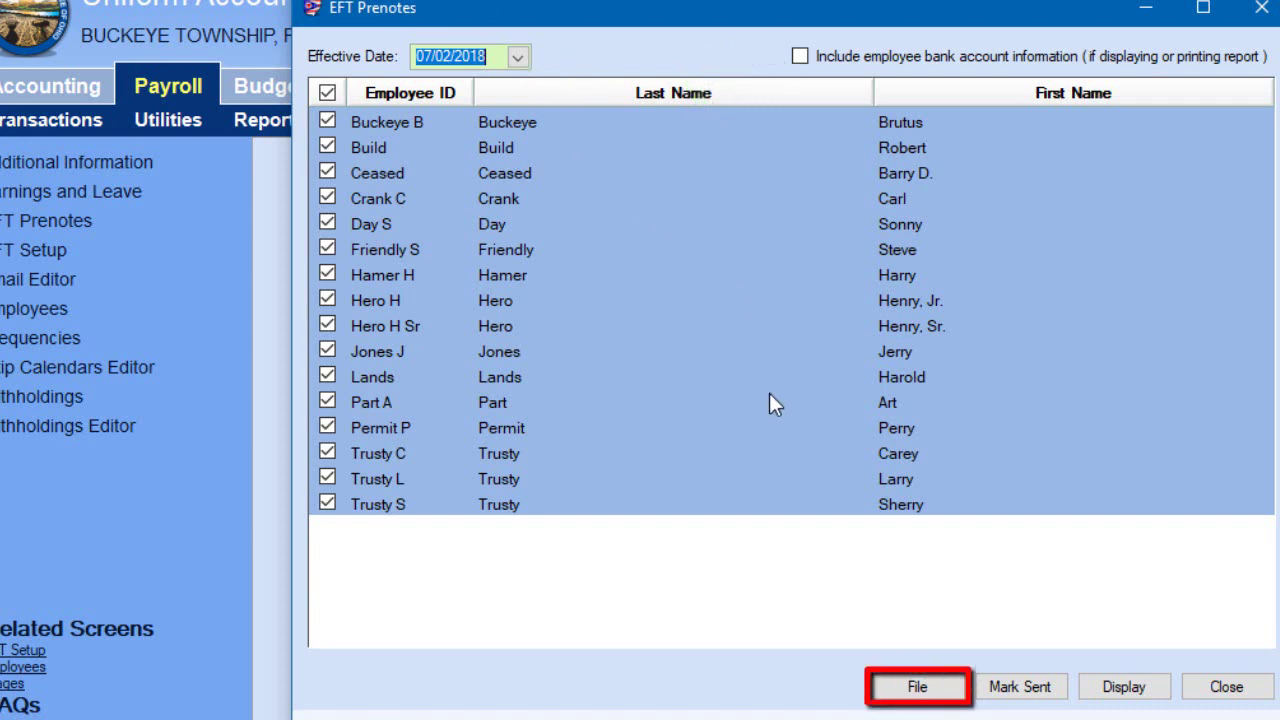
Step: Save an EFT prenote file covering all the checked employees
click(918, 688)
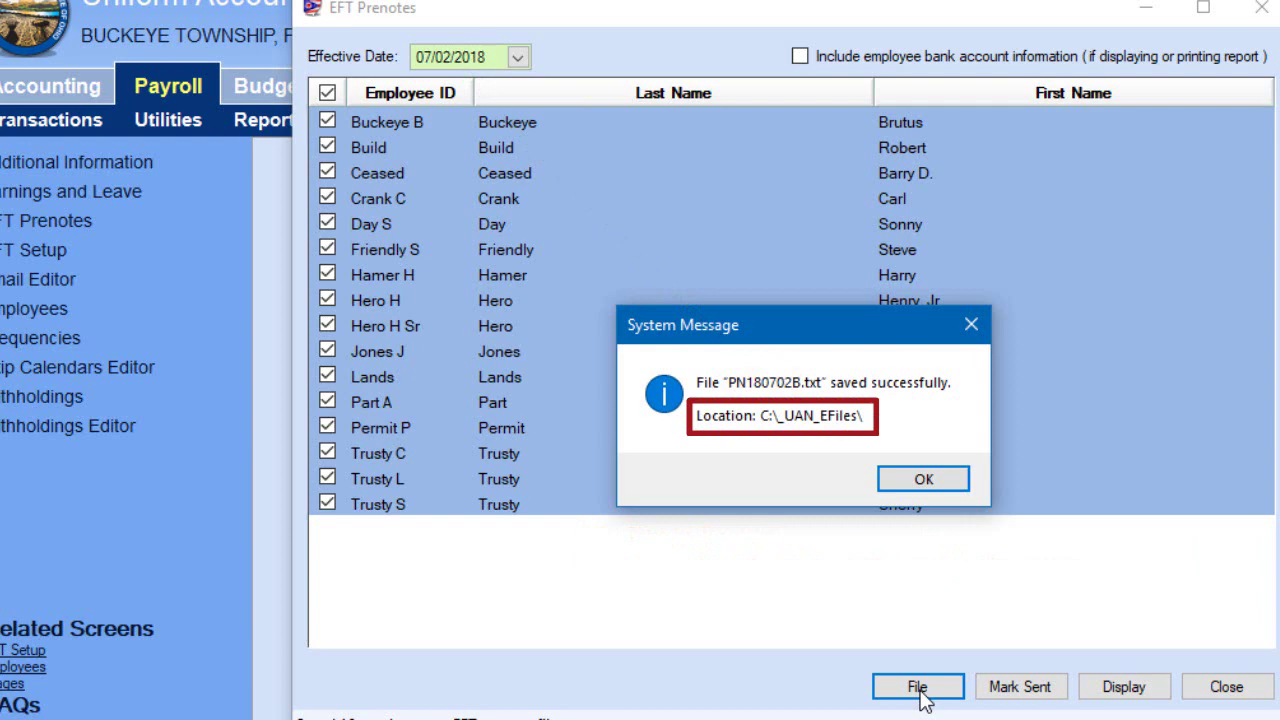
click(926, 481)
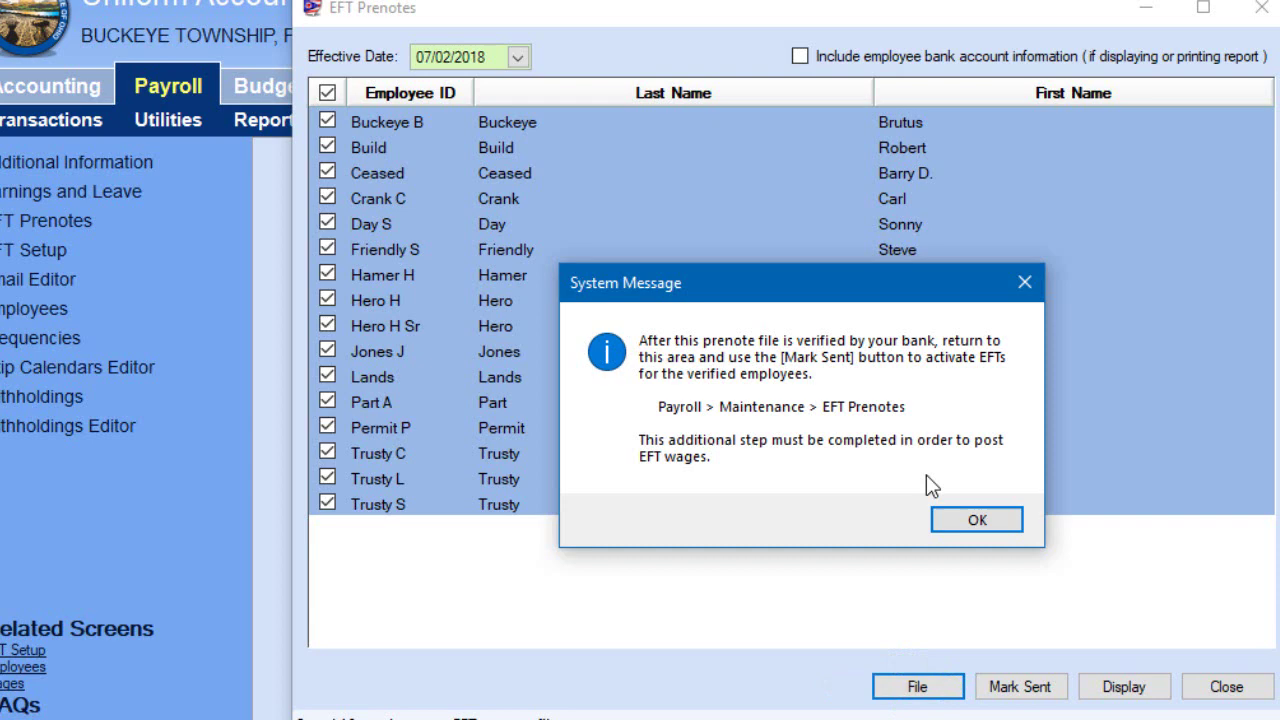
click(985, 525)
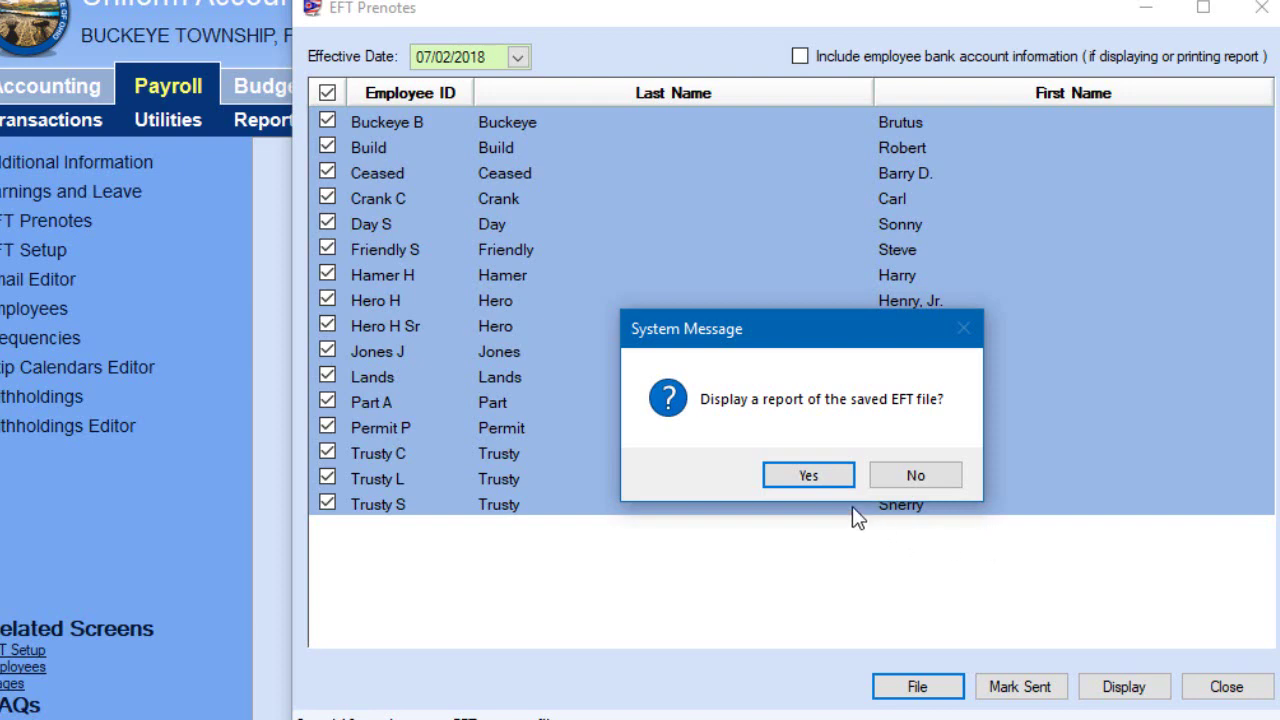
Step: View the report of the saved EFT file and its print options without printing, and close the prenotes window
click(808, 476)
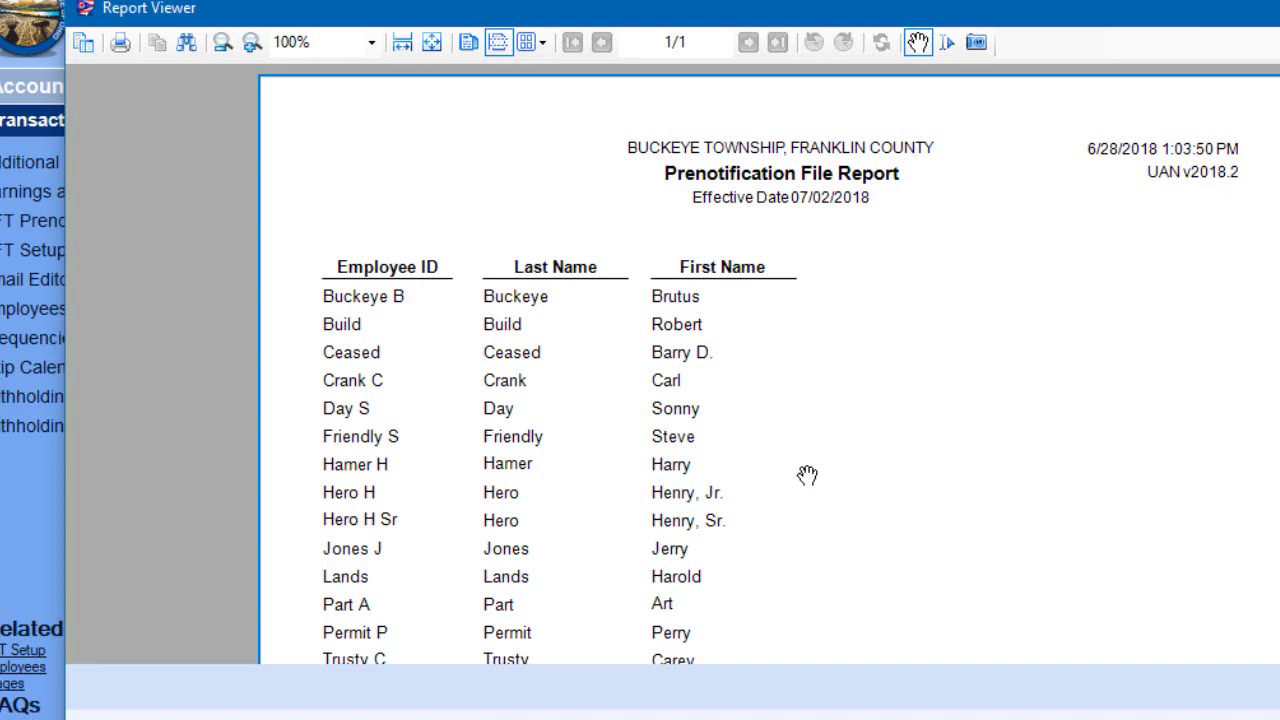
click(124, 47)
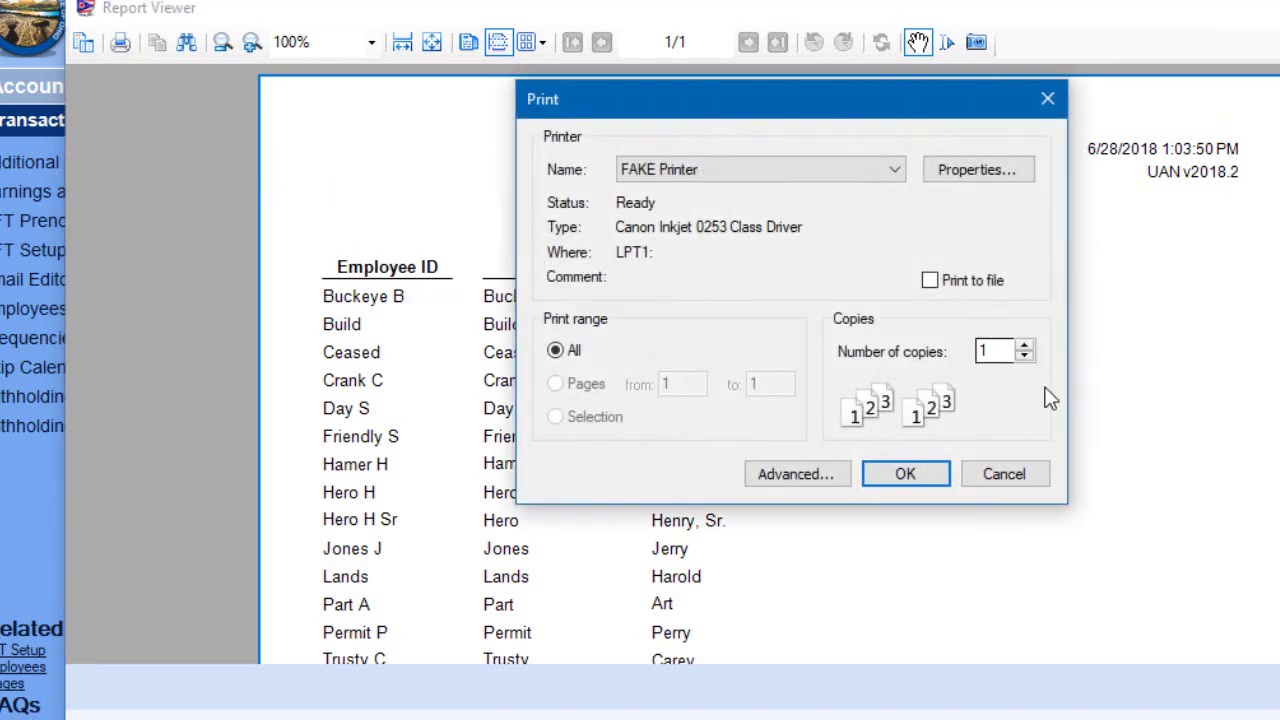
click(1035, 477)
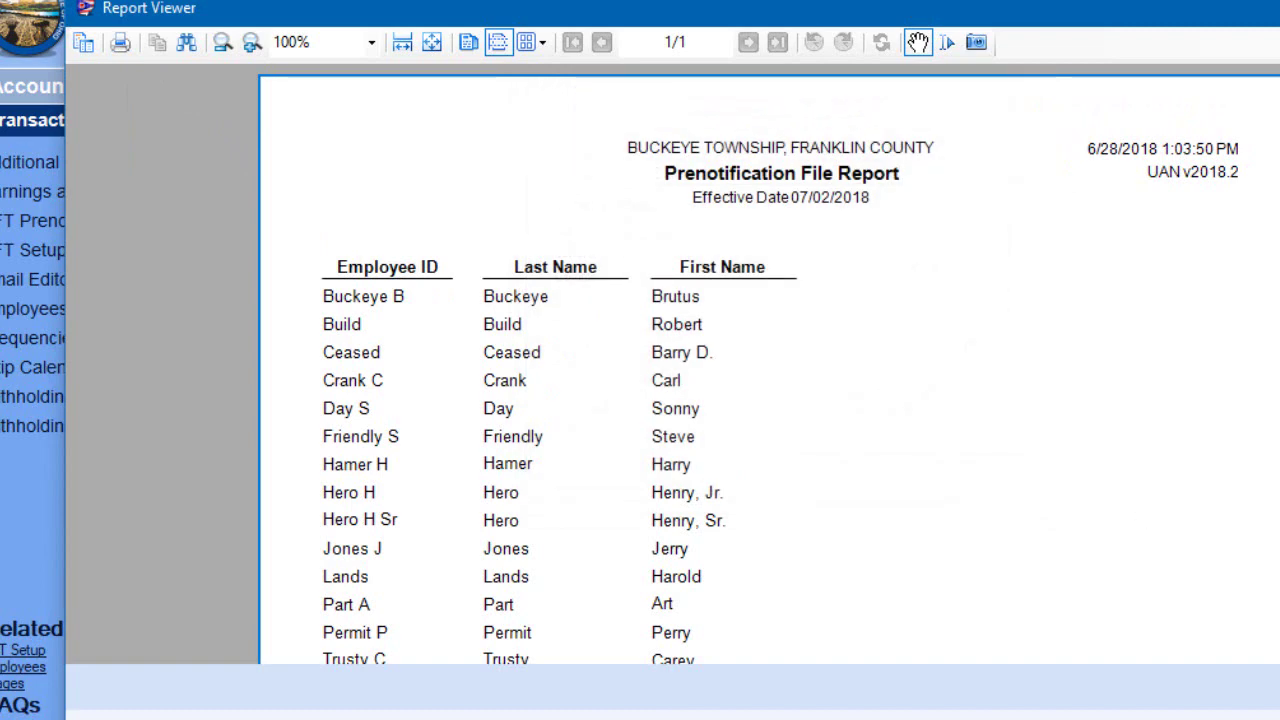
key(alt+F4)
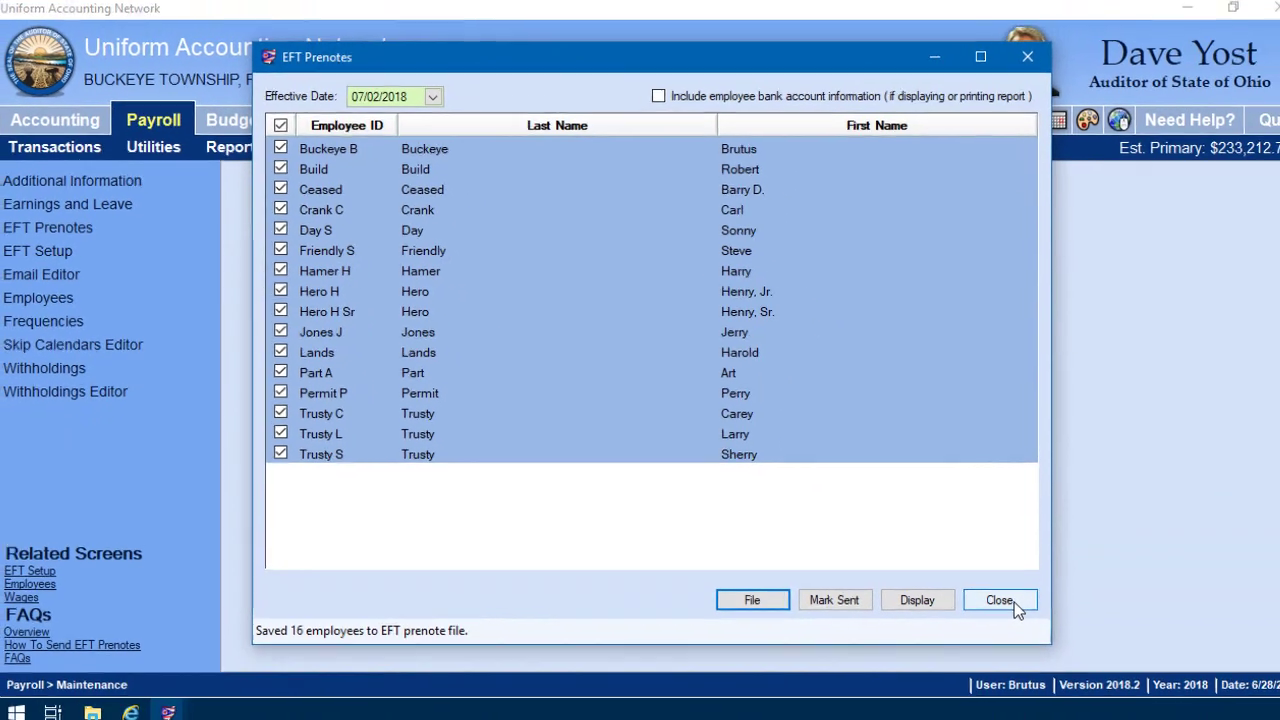
click(1014, 602)
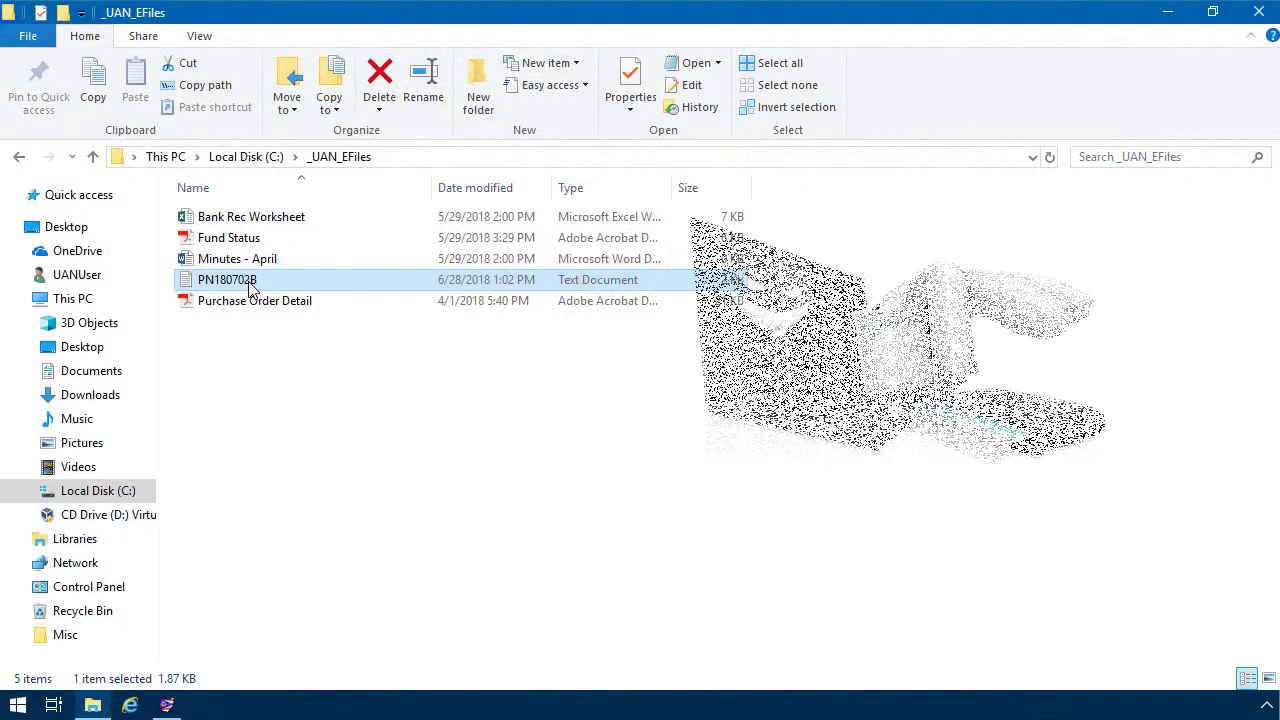
Step: In File Explorer, permanently delete the PN180702B text file from the C:\_UAN_EFiles folder and minimize the window
click(386, 117)
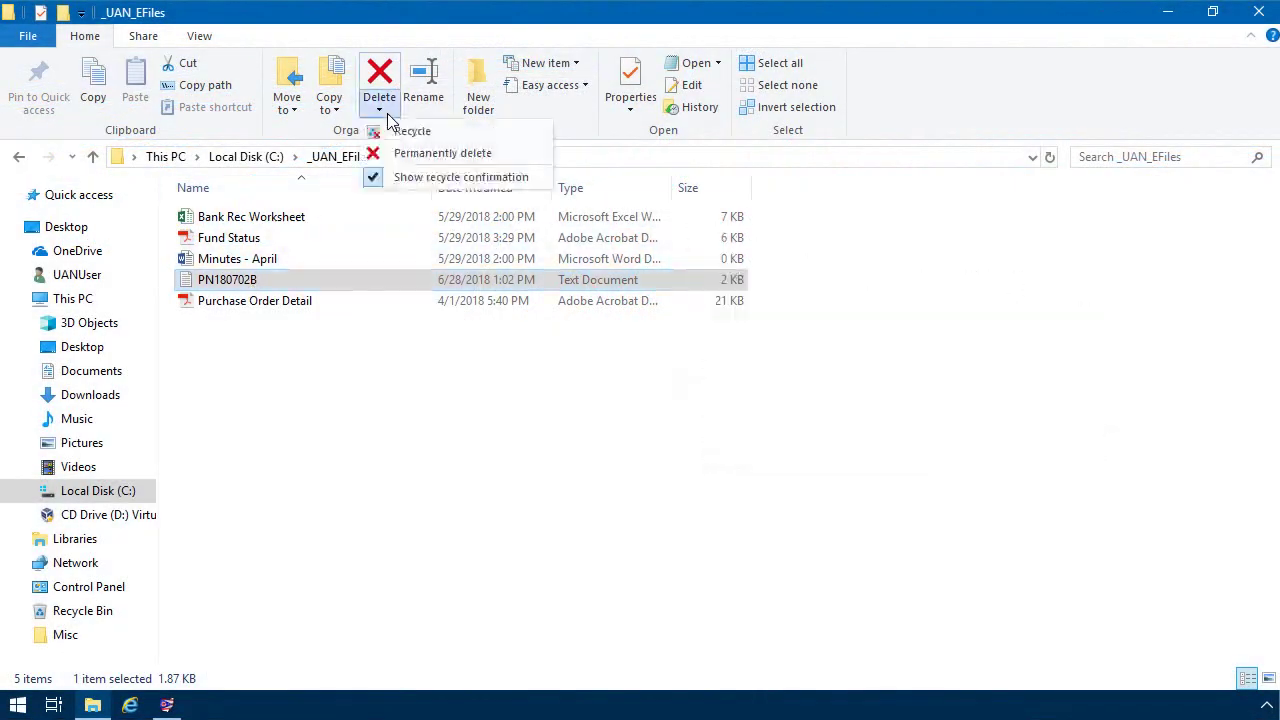
click(430, 155)
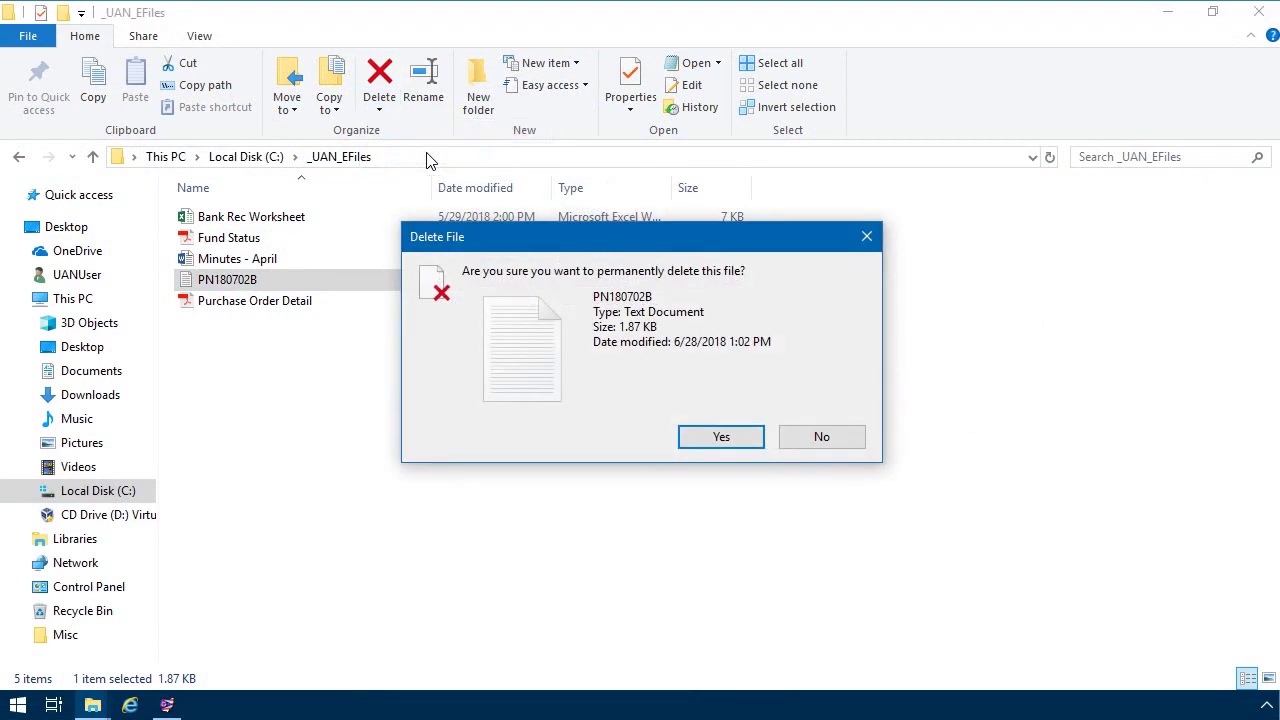
click(720, 440)
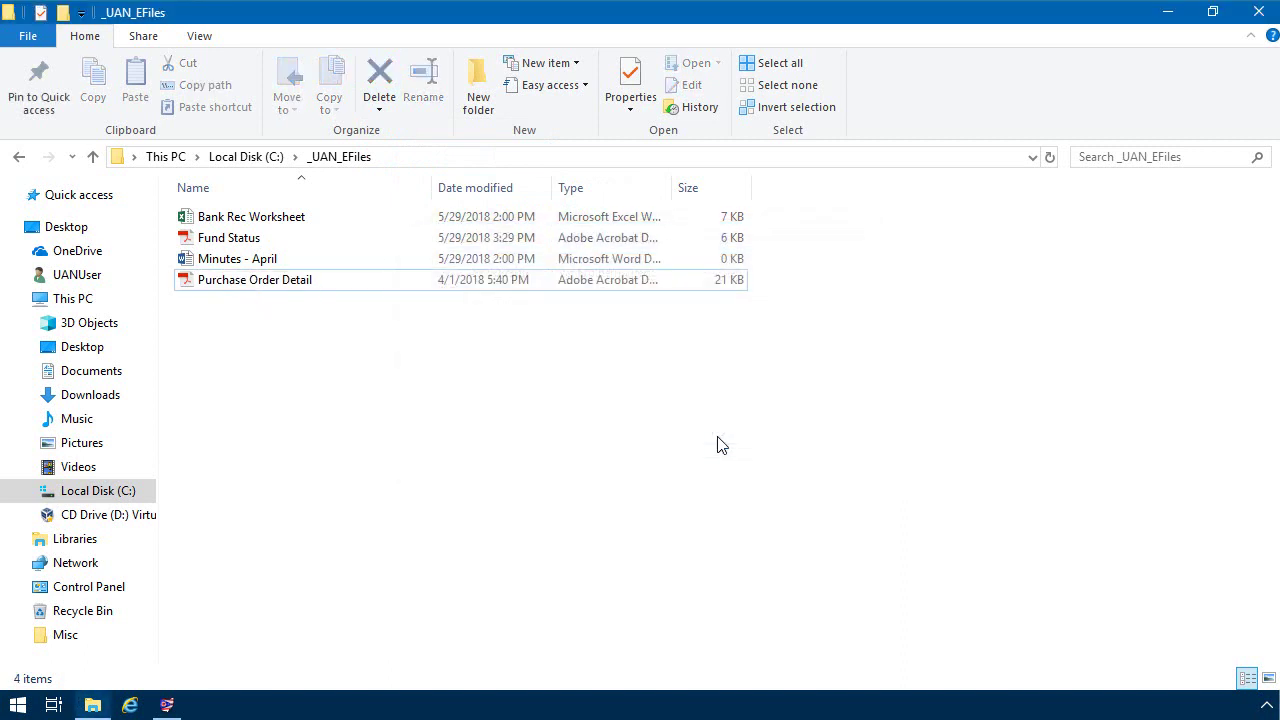
click(1167, 13)
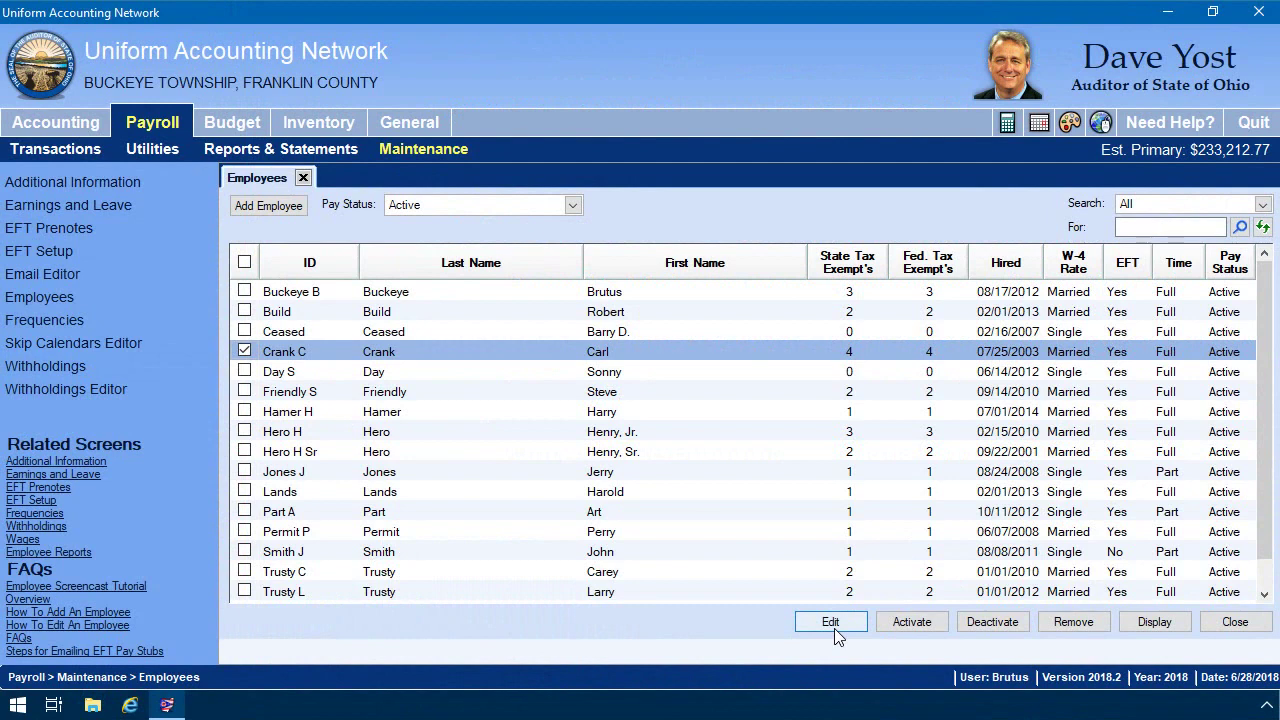
Step: Open the checked employee's record in Advanced mode to examine the electronic funds transfer settings, and close the Employees list
click(834, 628)
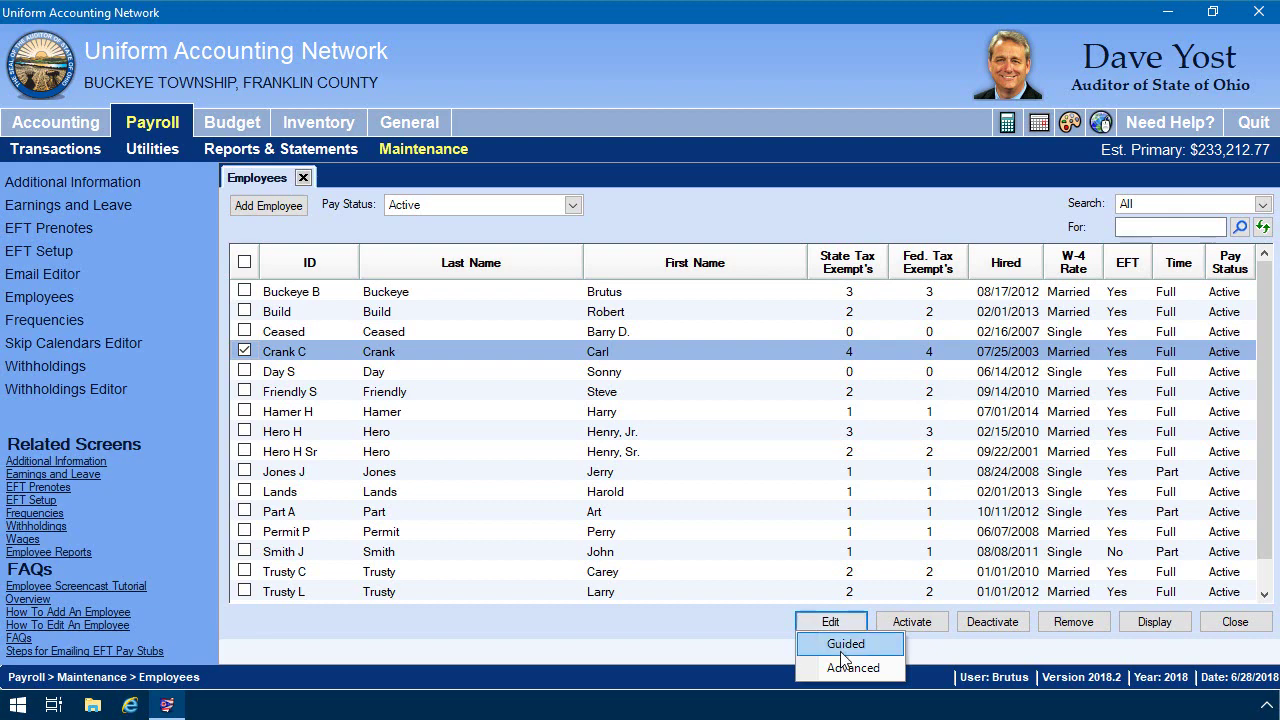
click(851, 668)
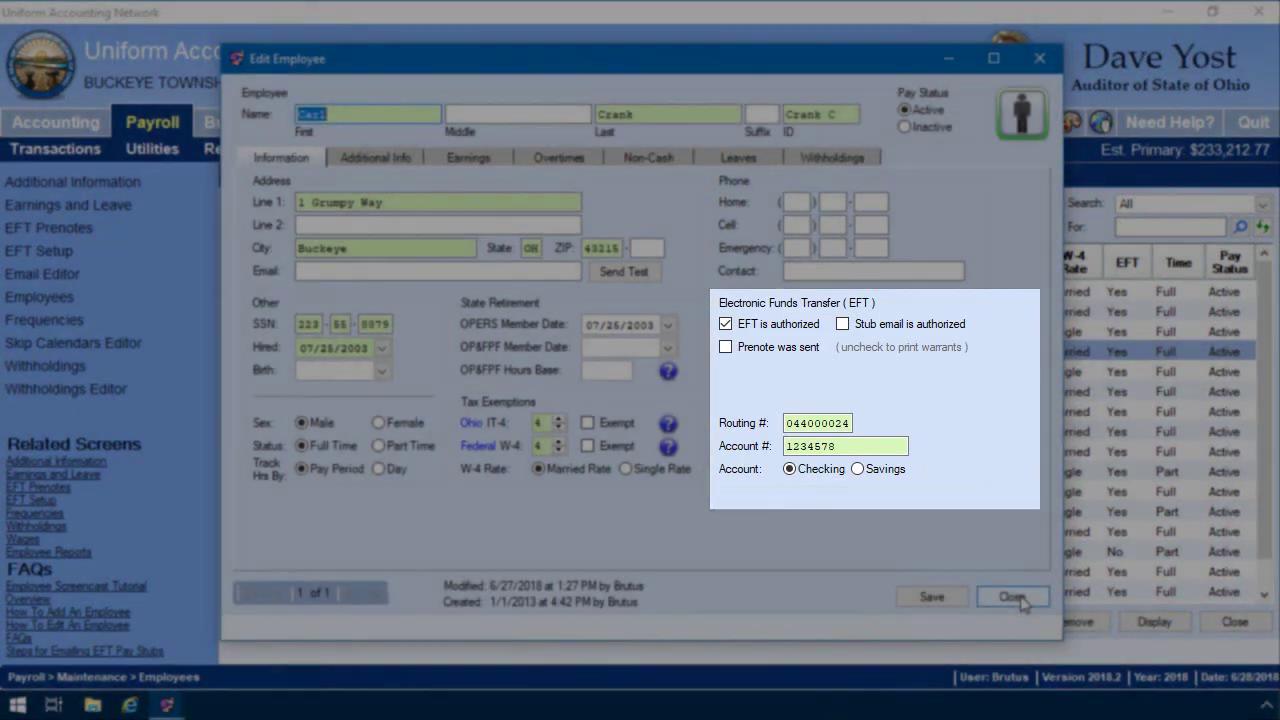
click(1020, 600)
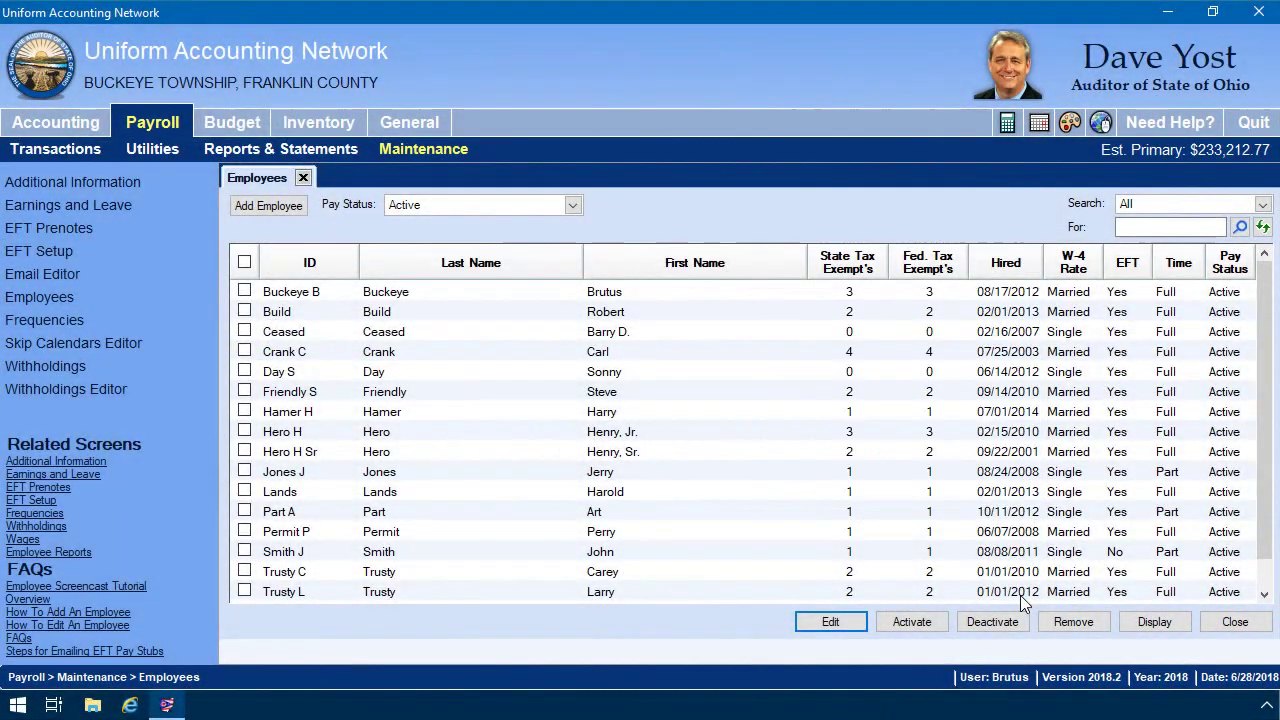
click(1234, 623)
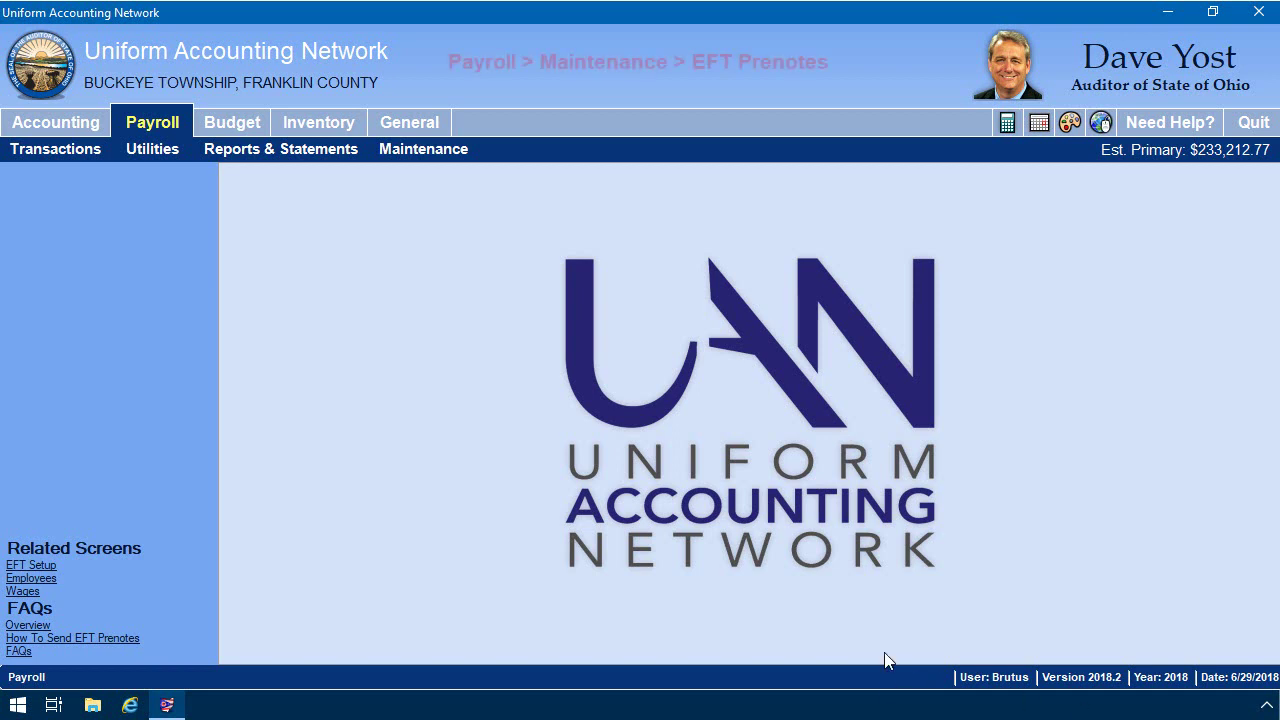
Step: In the payroll EFT Prenotes, exclude the fourth employee and mark the prenotes of all other employees as sent
click(436, 151)
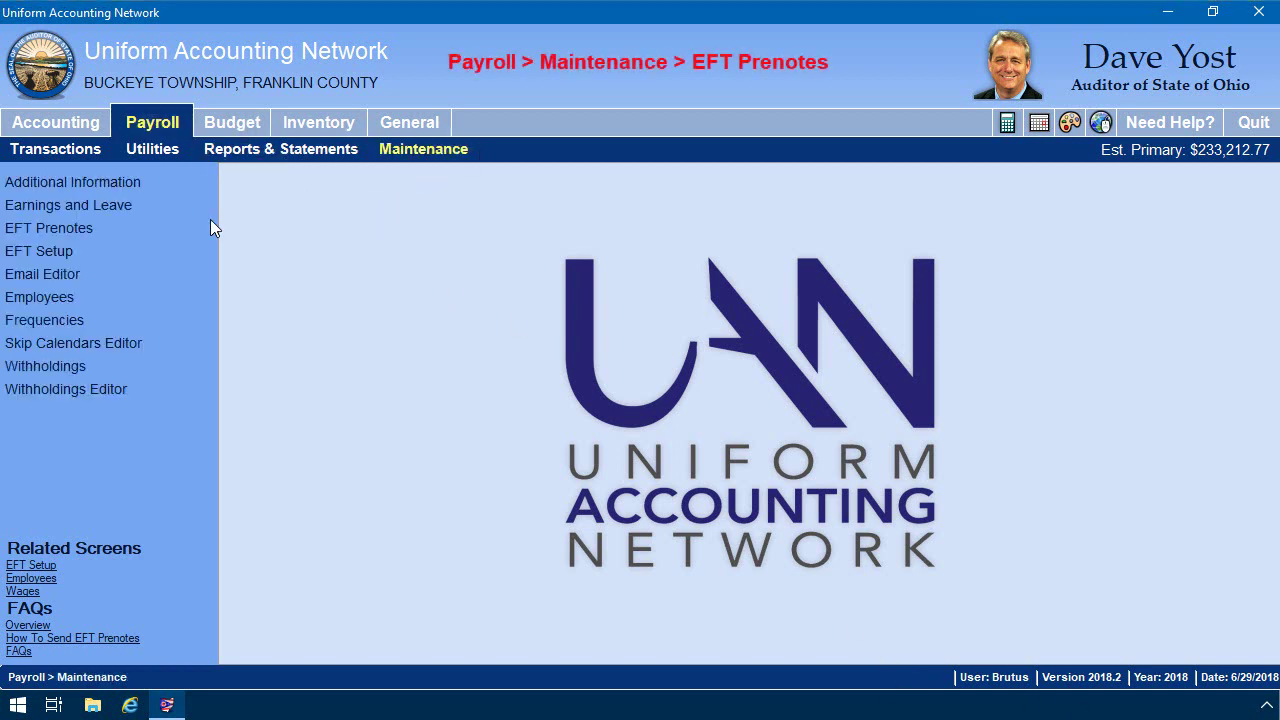
click(78, 225)
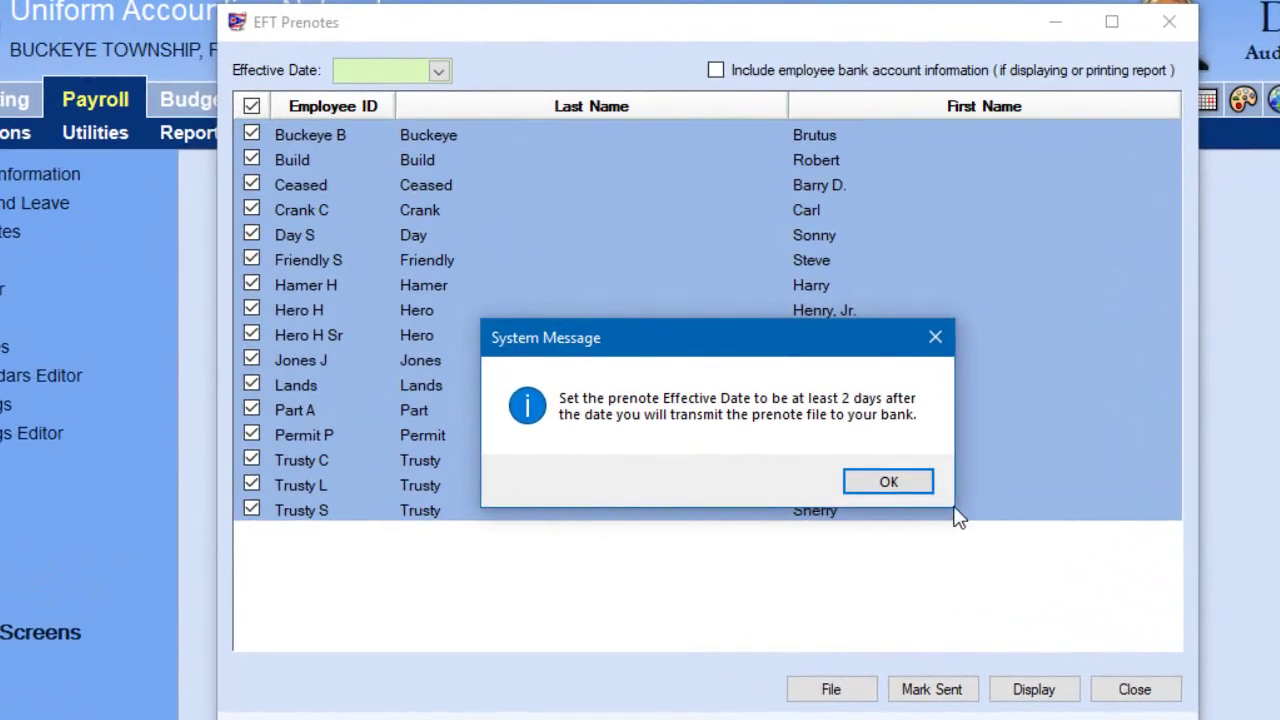
click(889, 482)
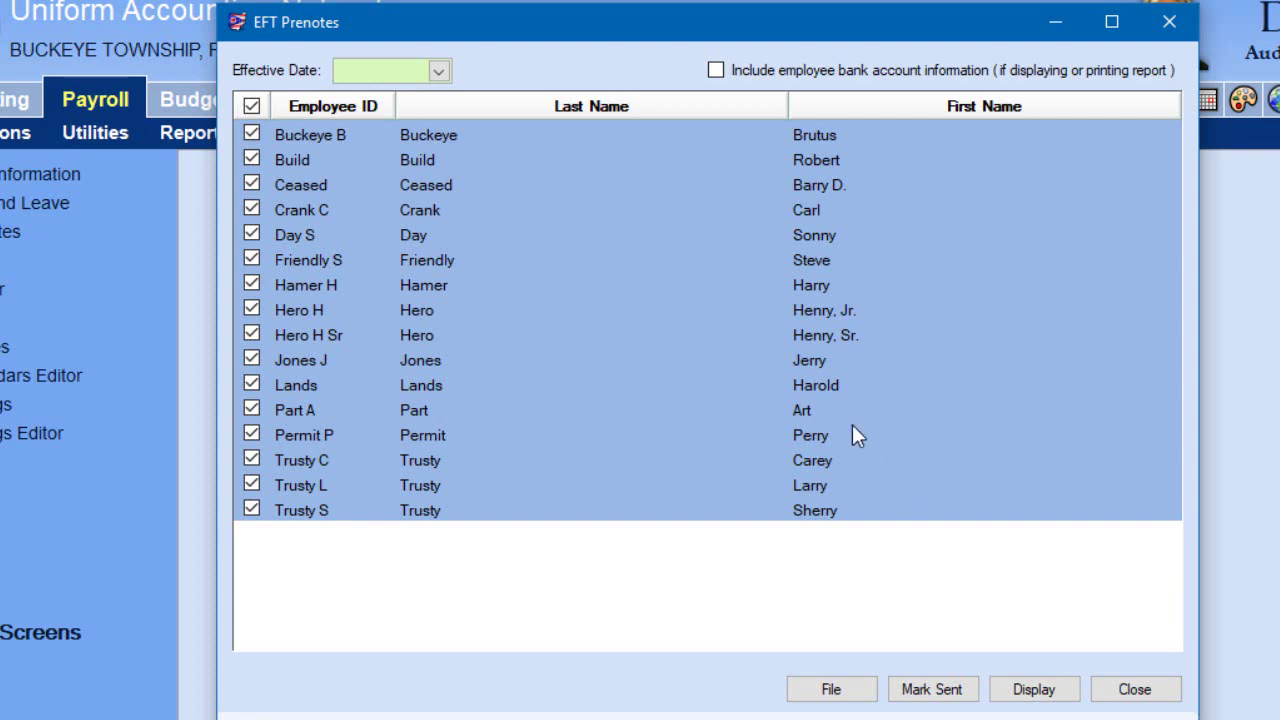
click(251, 210)
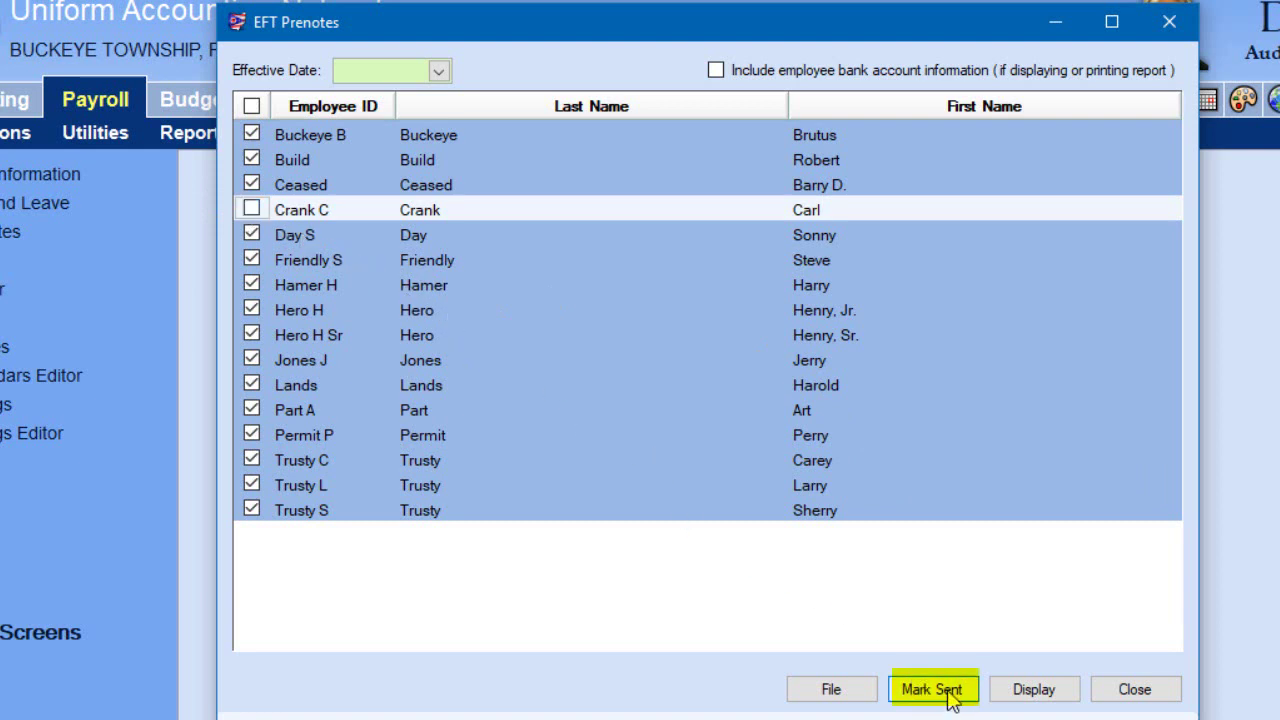
click(949, 691)
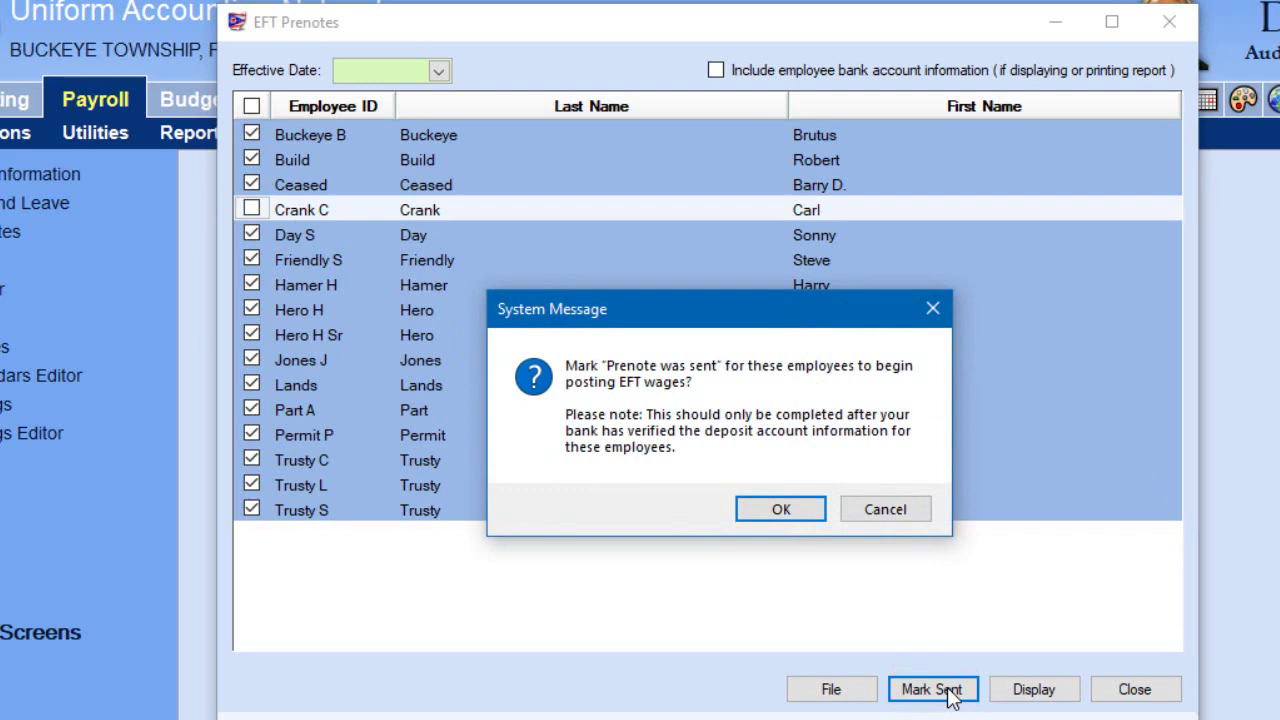
click(782, 510)
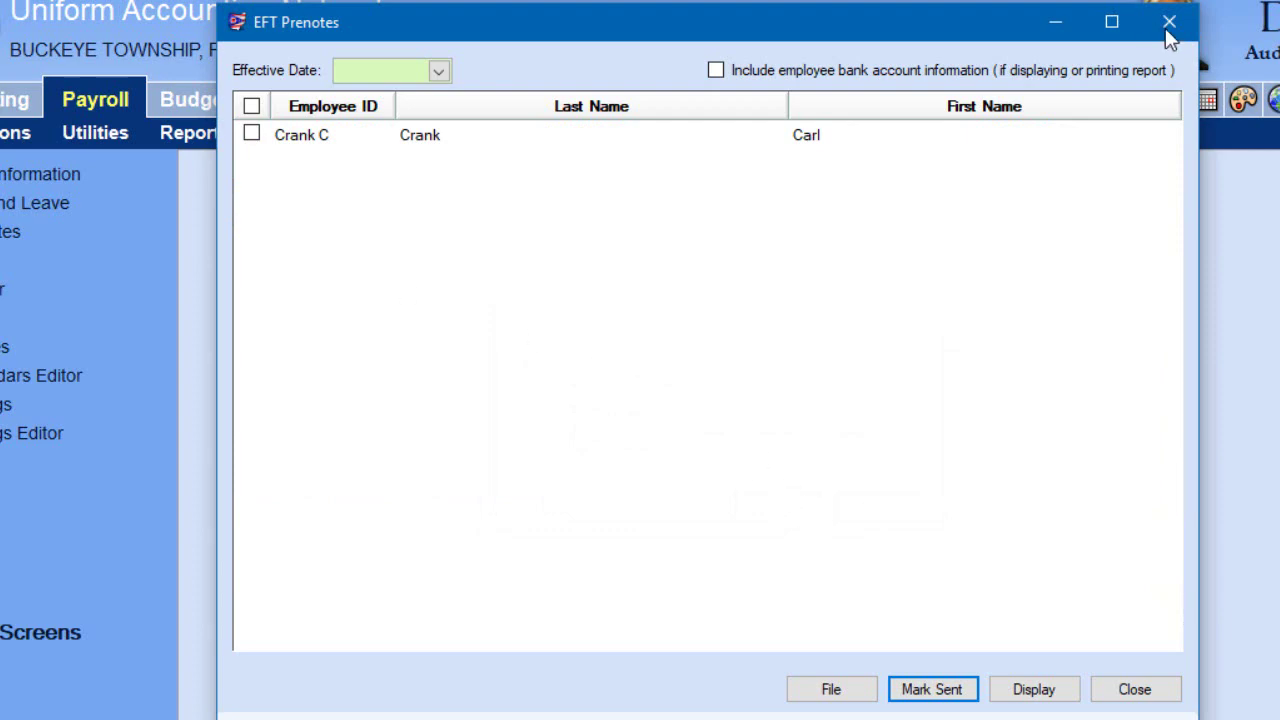
click(1168, 22)
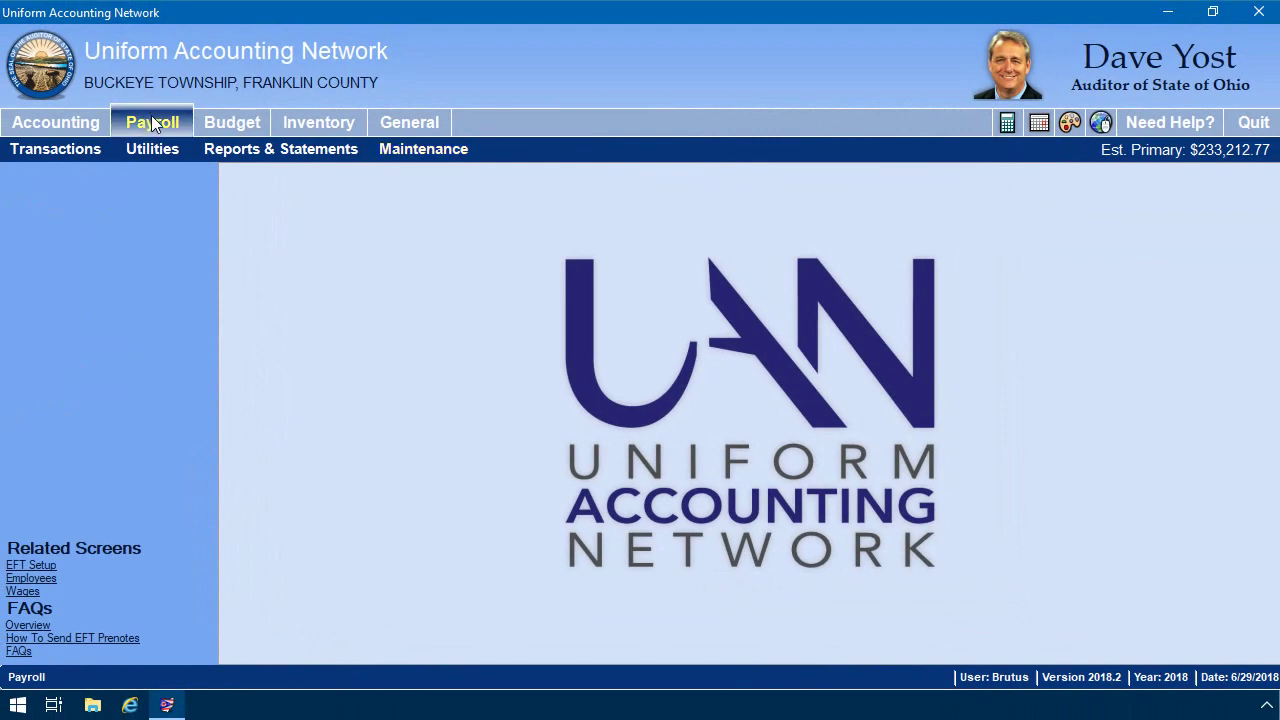
Step: Open the fourth and sixth payroll employees together in Advanced mode and compare whether each one's prenote is marked as sent
click(401, 148)
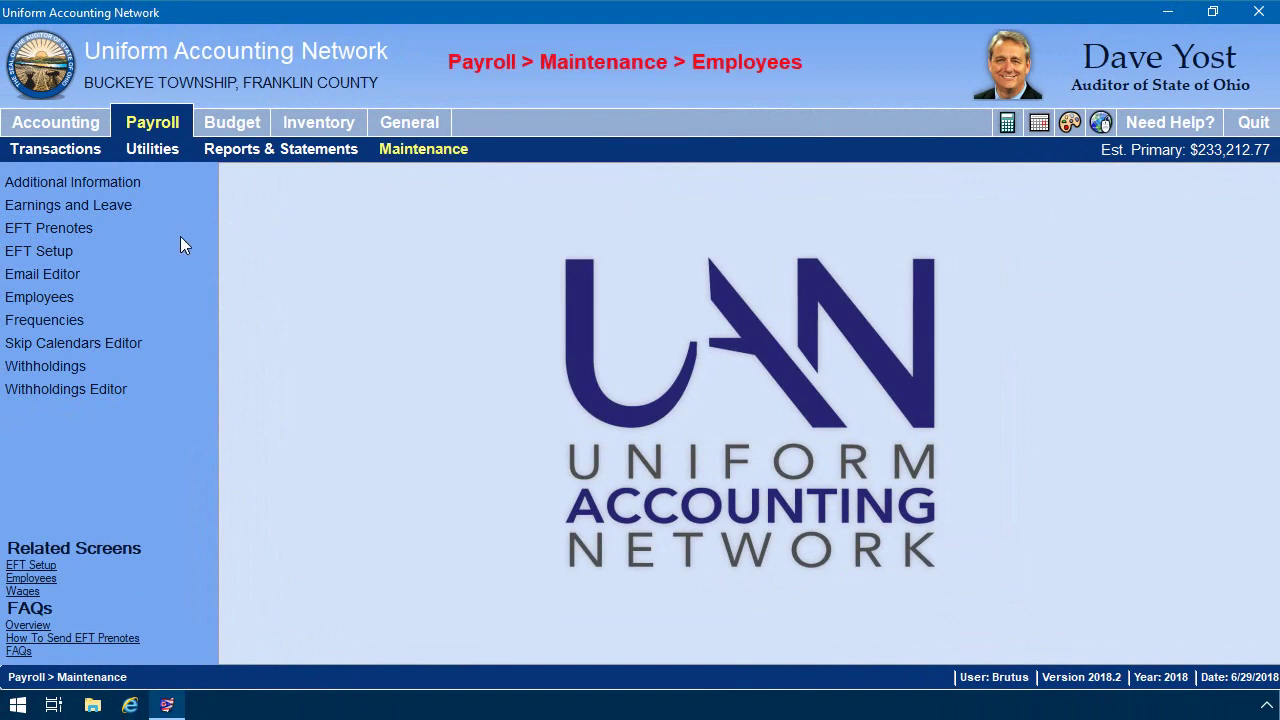
click(53, 300)
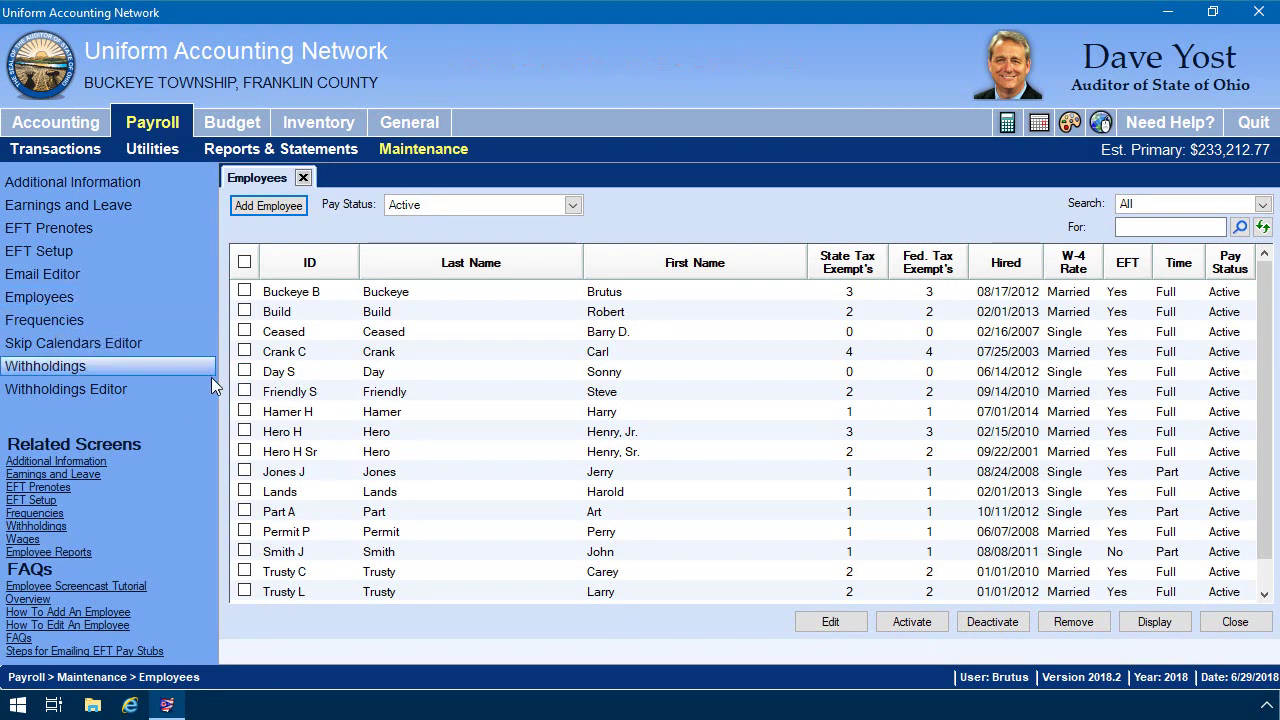
click(244, 352)
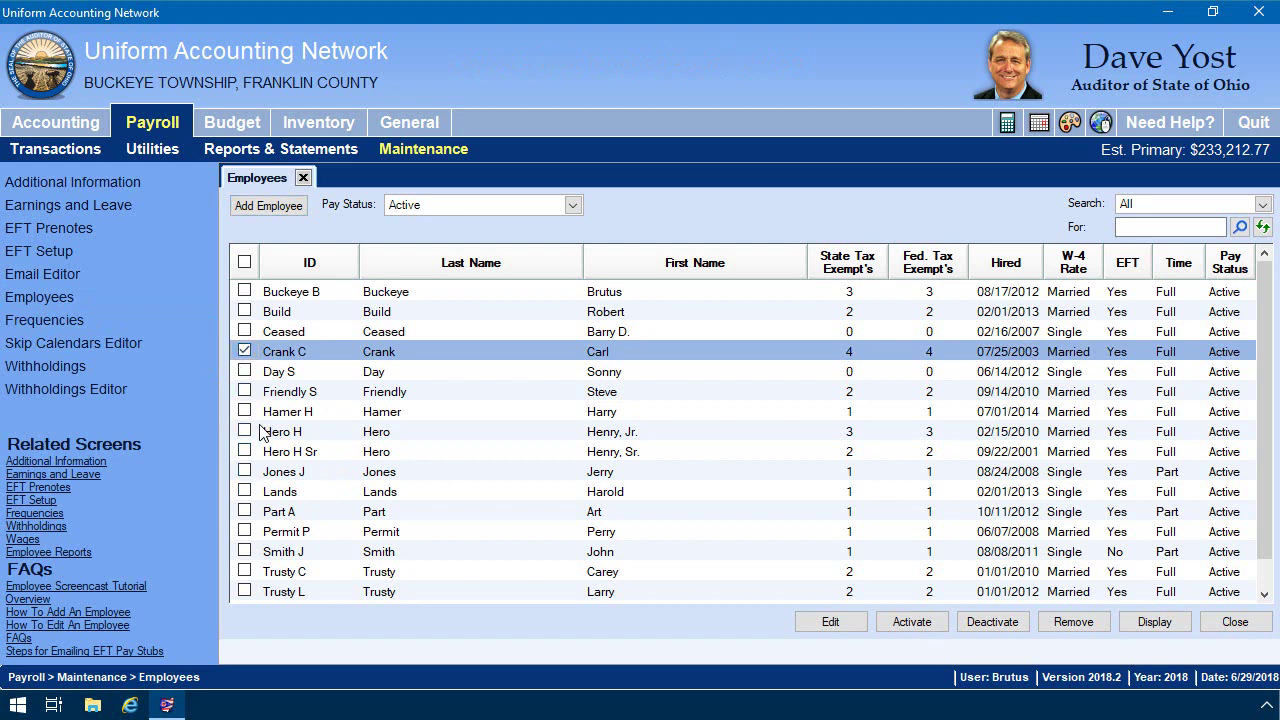
click(244, 391)
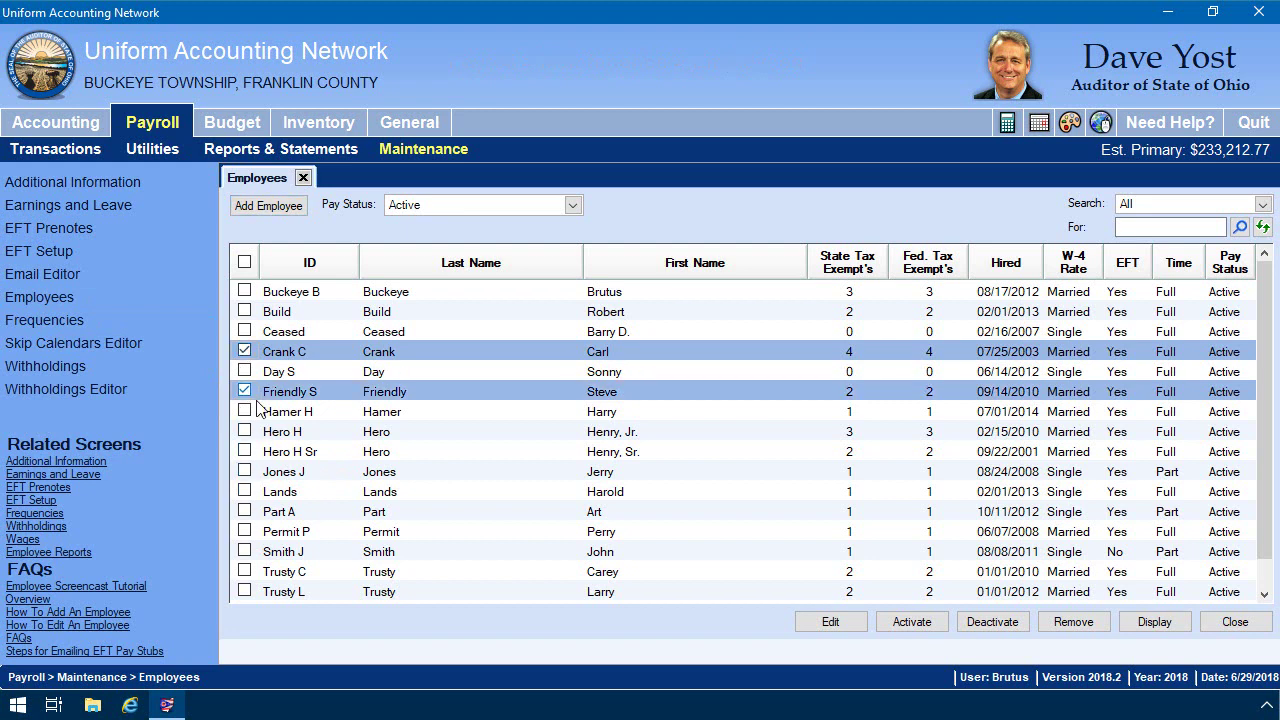
click(853, 624)
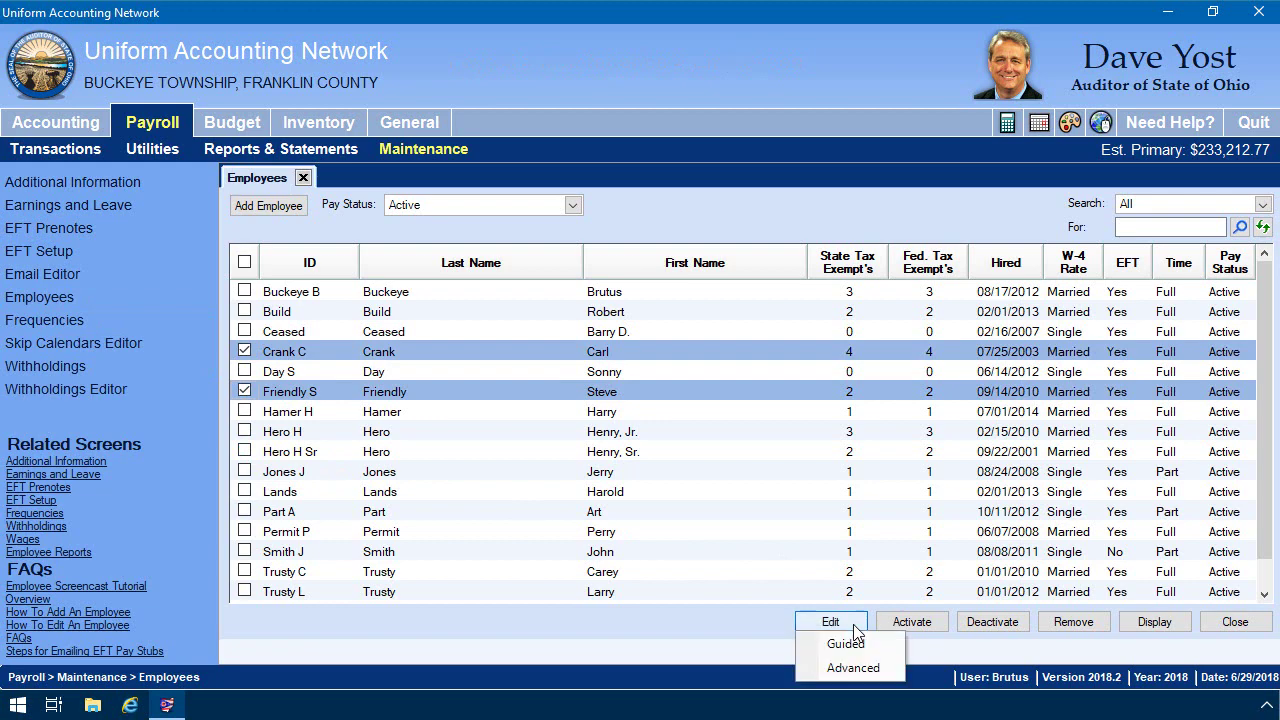
click(852, 669)
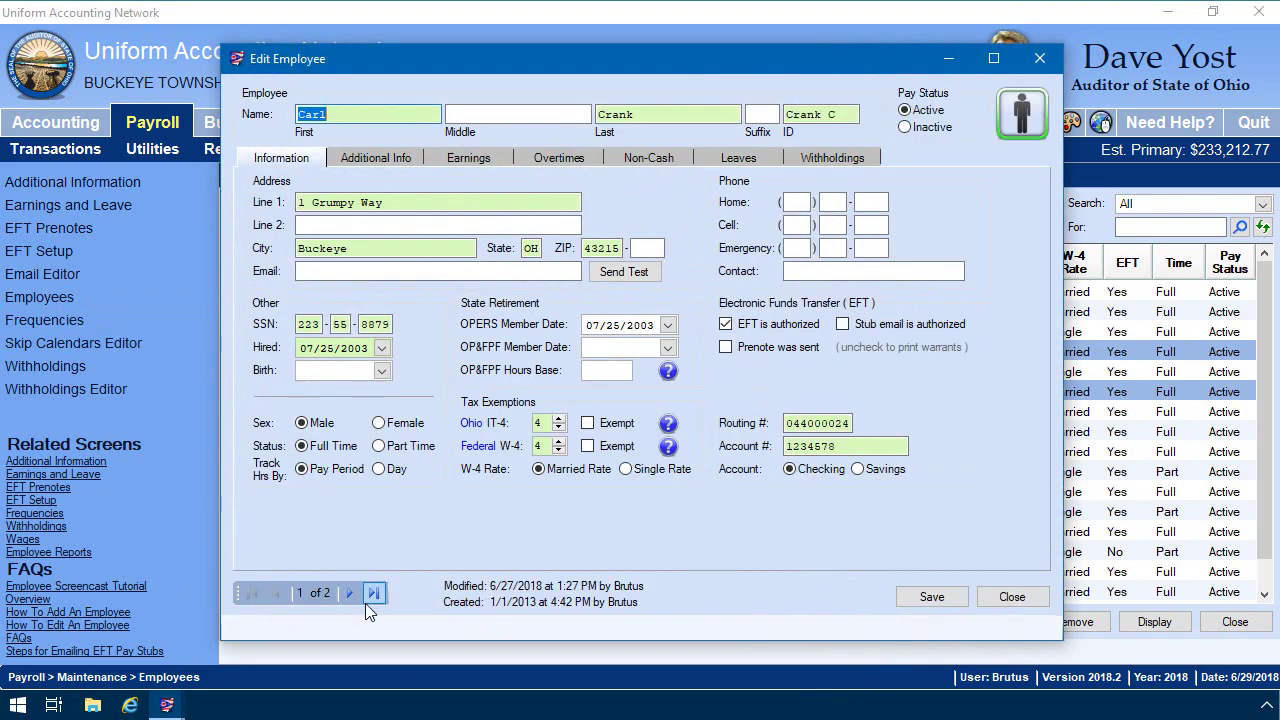
click(353, 597)
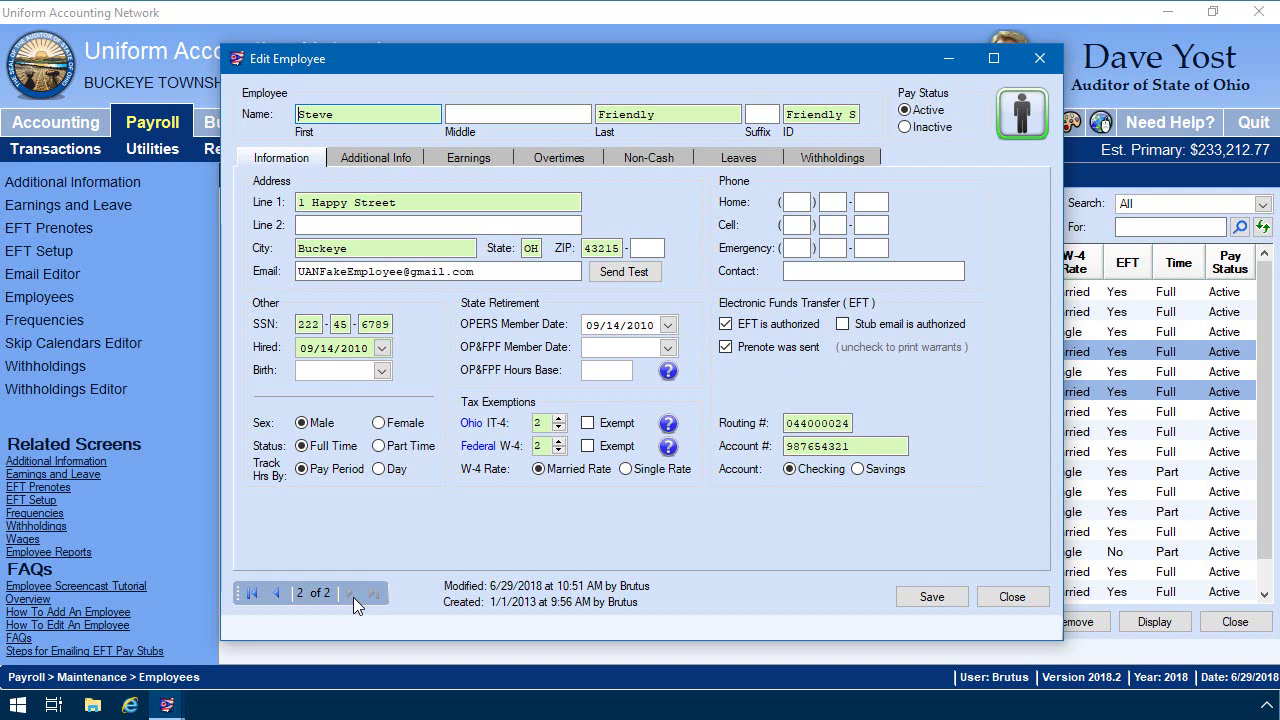
click(272, 593)
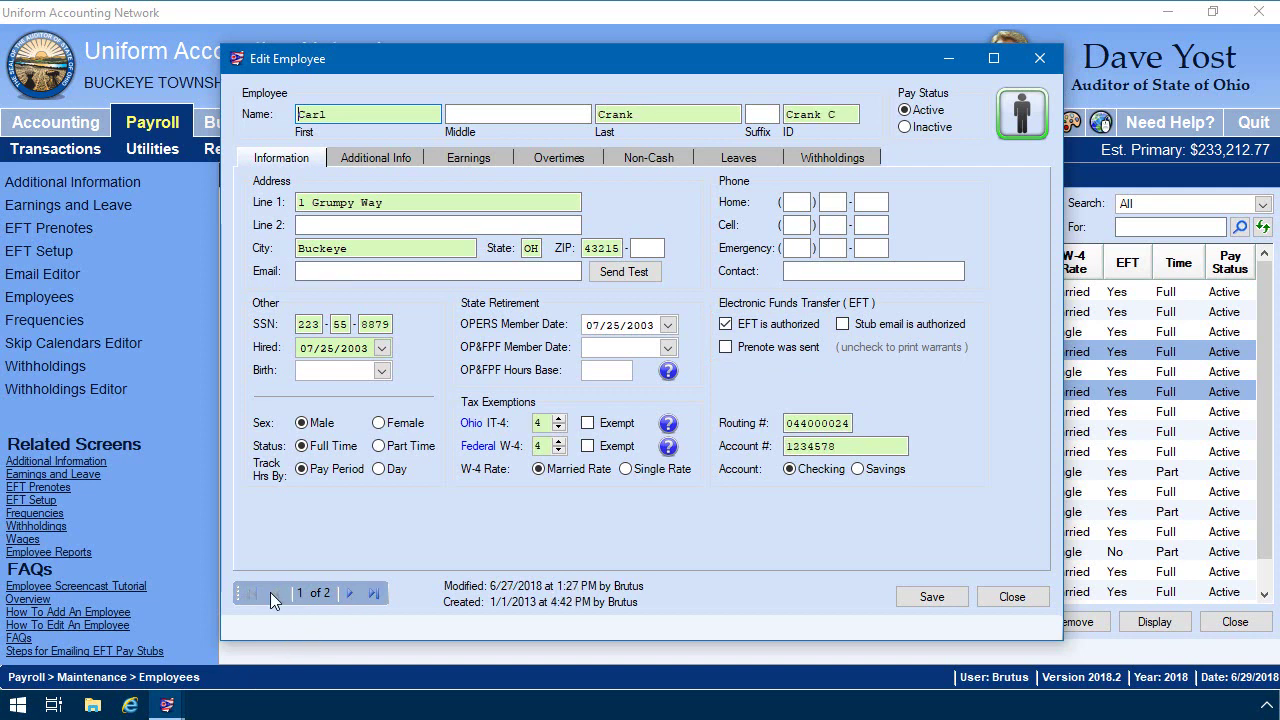